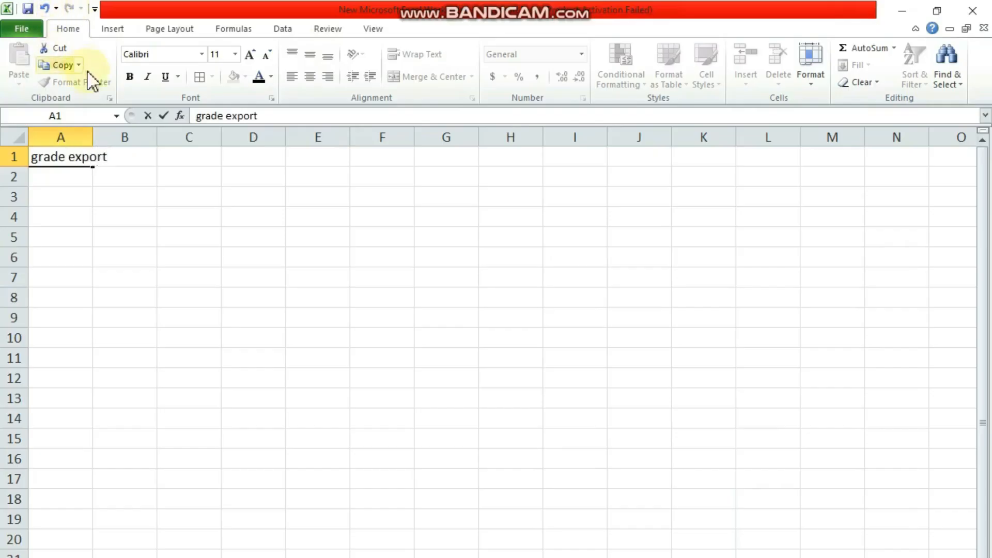
Set the font size of the "grade export" title in A1 to 72
{"action": "left_click_drag", "start_coordinate": [33, 157], "coordinate": [111, 155]}
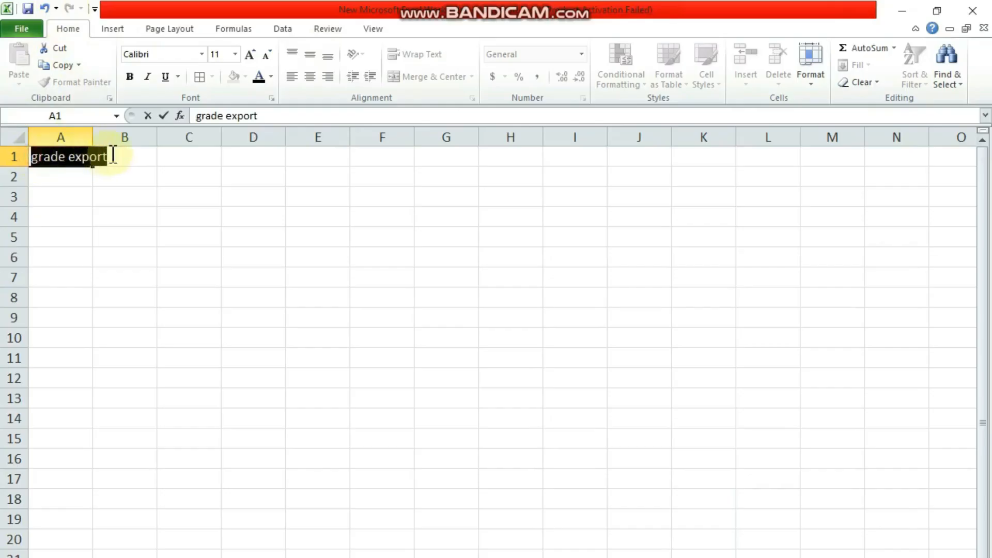
{"action": "left_click", "coordinate": [235, 54]}
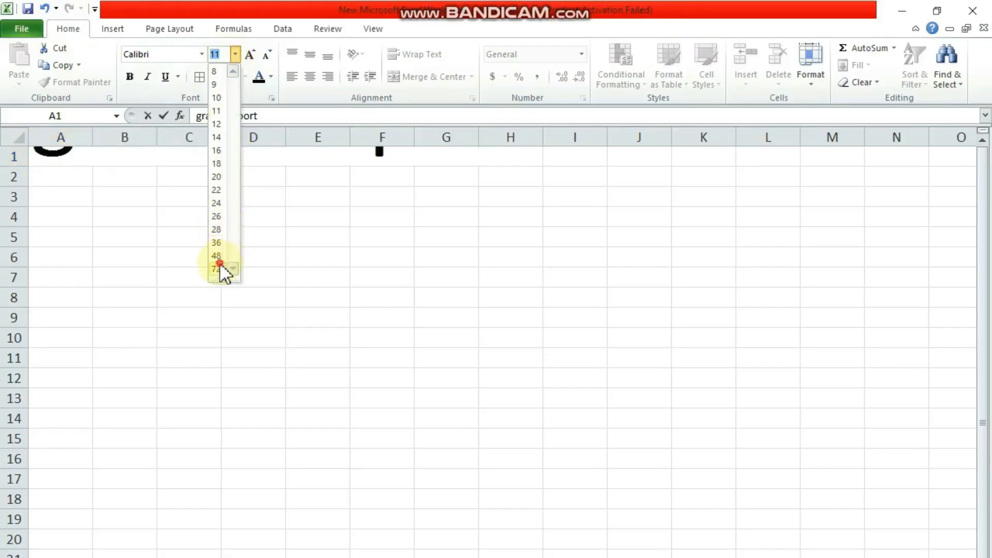
{"action": "left_click", "coordinate": [219, 268]}
{"action": "left_click", "coordinate": [68, 163]}
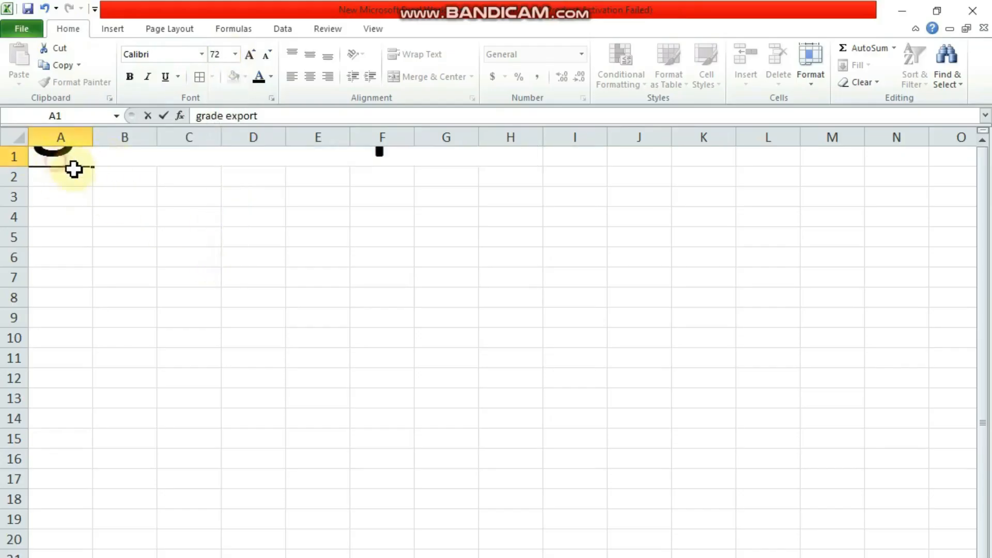
{"action": "left_click_drag", "start_coordinate": [88, 169], "coordinate": [89, 176]}
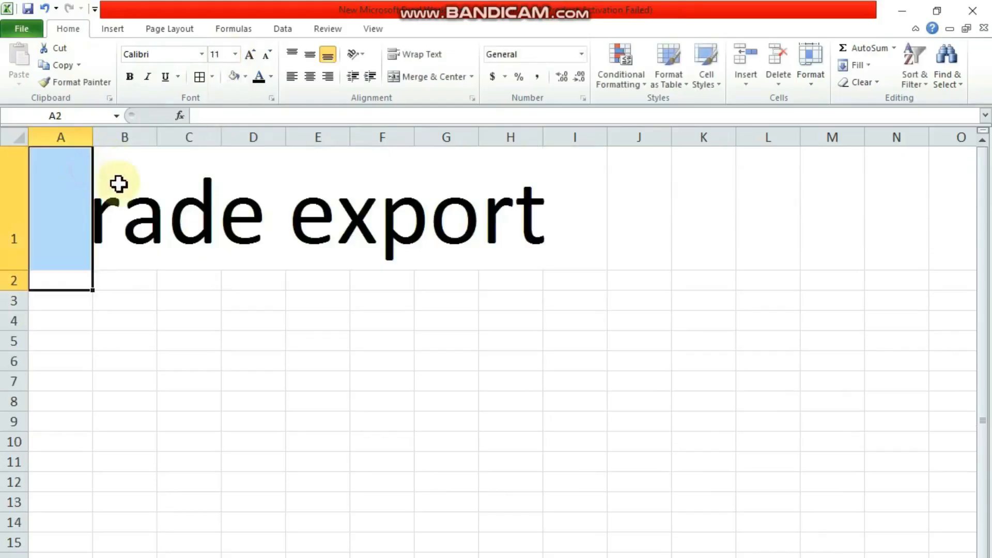
{"action": "left_click", "coordinate": [111, 195]}
Enter the heading "name" in A2 and the entries a, d and h below it in A3:A5
{"action": "left_click", "coordinate": [52, 282]}
{"action": "double_click", "coordinate": [62, 280]}
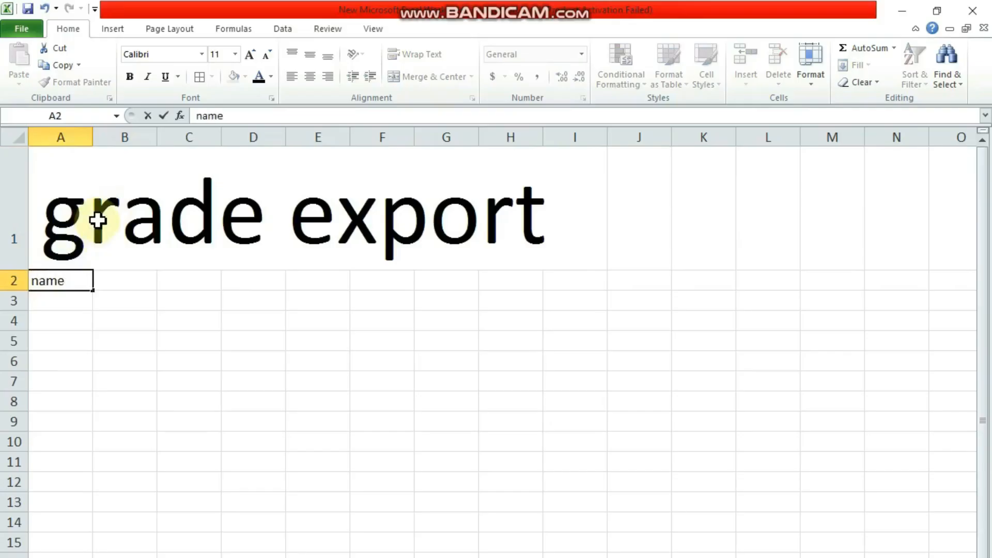
{"action": "left_click", "coordinate": [122, 280]}
{"action": "left_click", "coordinate": [51, 299]}
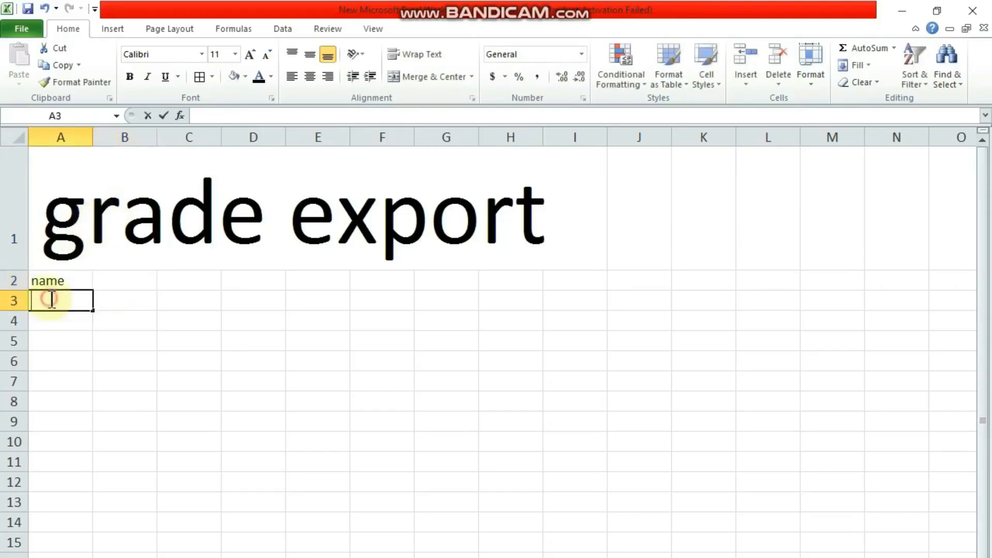
{"action": "double_click", "coordinate": [51, 299]}
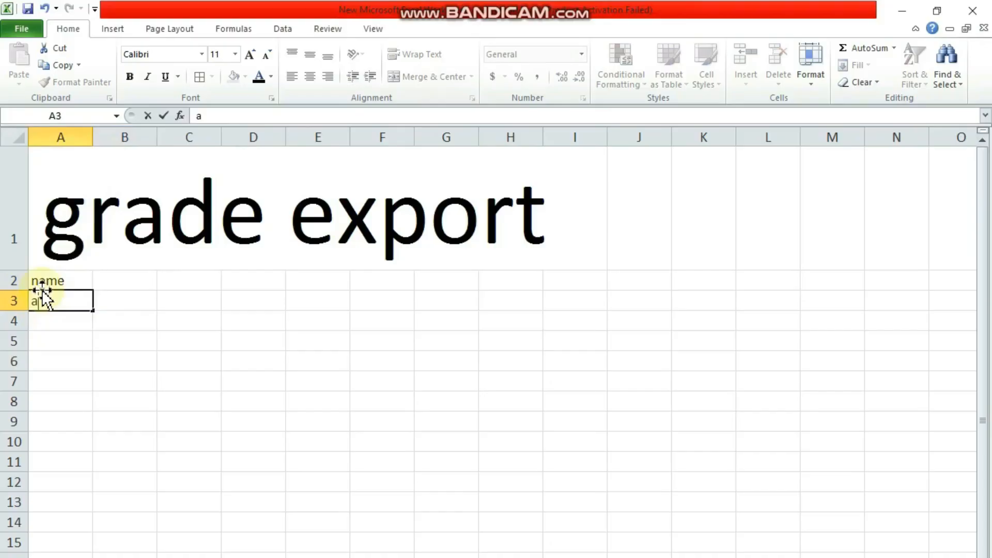
{"action": "left_click", "coordinate": [45, 323]}
{"action": "double_click", "coordinate": [46, 324]}
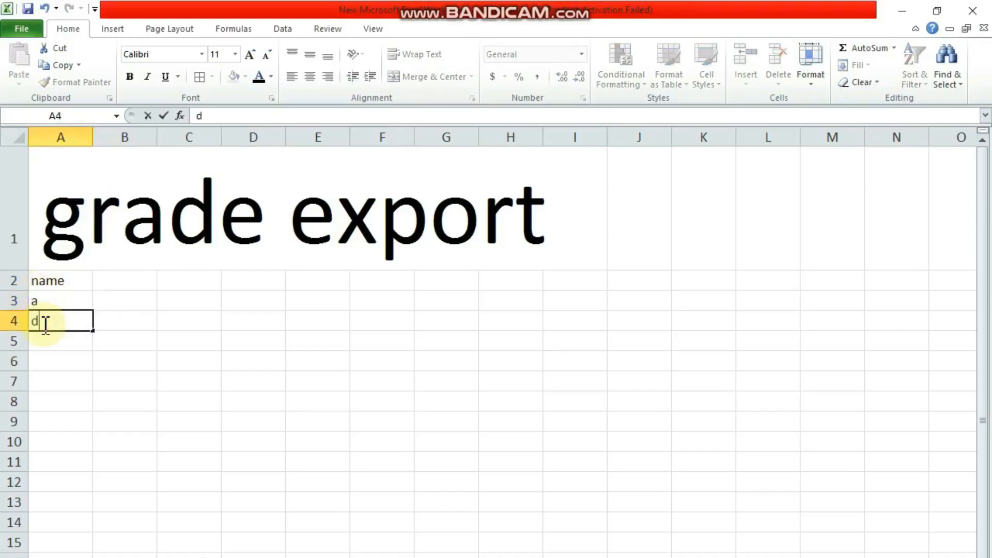
{"action": "left_click", "coordinate": [56, 341]}
{"action": "double_click", "coordinate": [57, 345]}
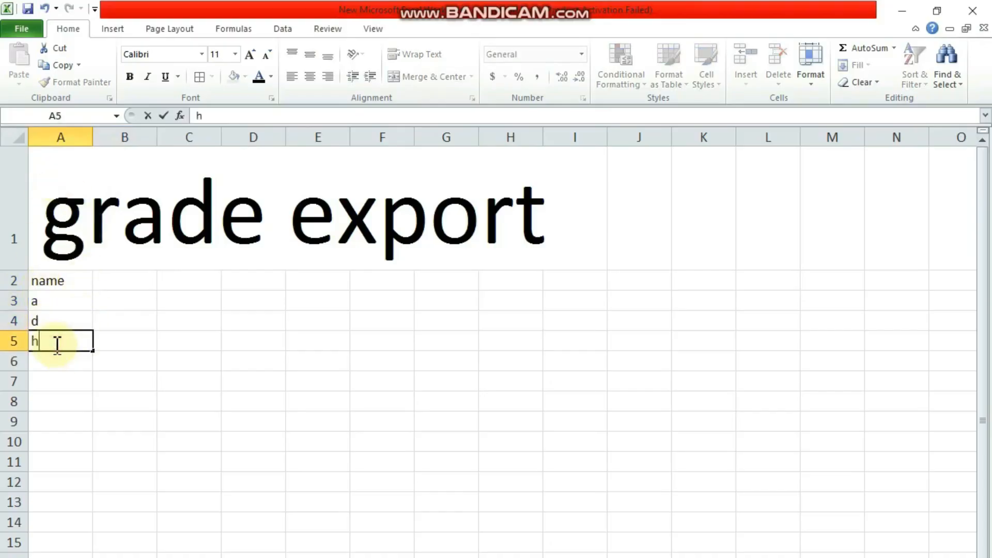
{"action": "type", "text": "h"}
{"action": "left_click", "coordinate": [99, 281]}
{"action": "left_click_drag", "start_coordinate": [57, 299], "coordinate": [43, 380]}
Enter the subject headings "maths" in B2 and "english" in C2
{"action": "left_click", "coordinate": [119, 284]}
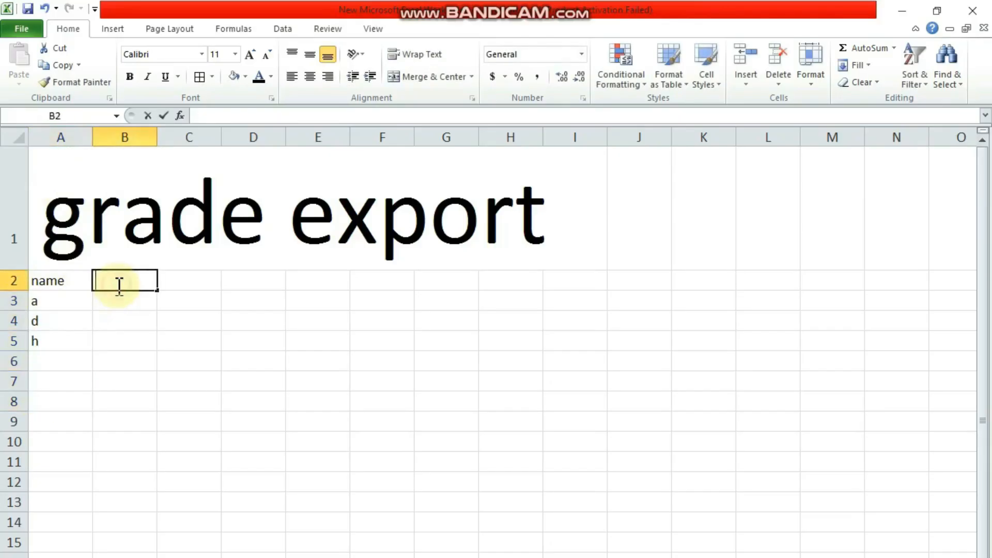
{"action": "double_click", "coordinate": [119, 286]}
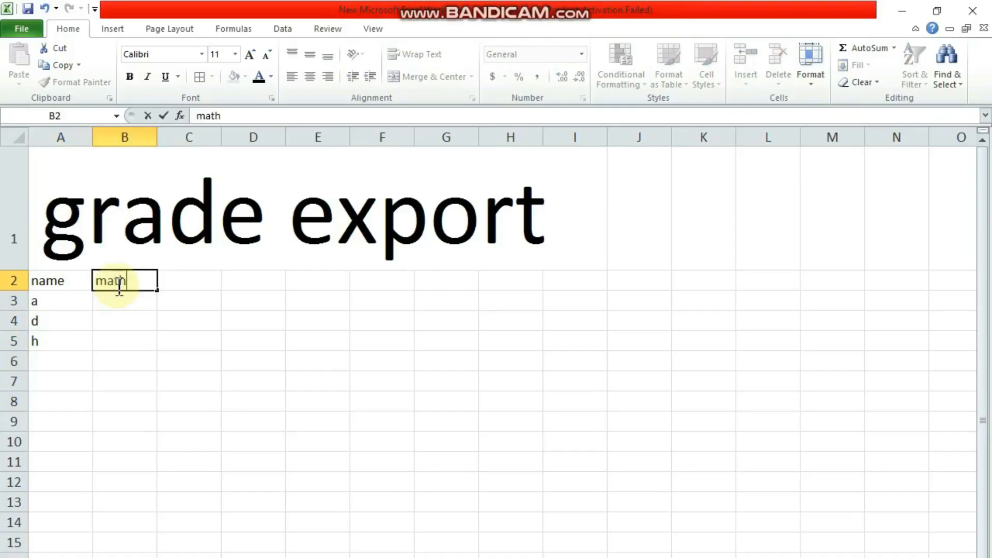
{"action": "left_click", "coordinate": [184, 282]}
{"action": "double_click", "coordinate": [185, 283]}
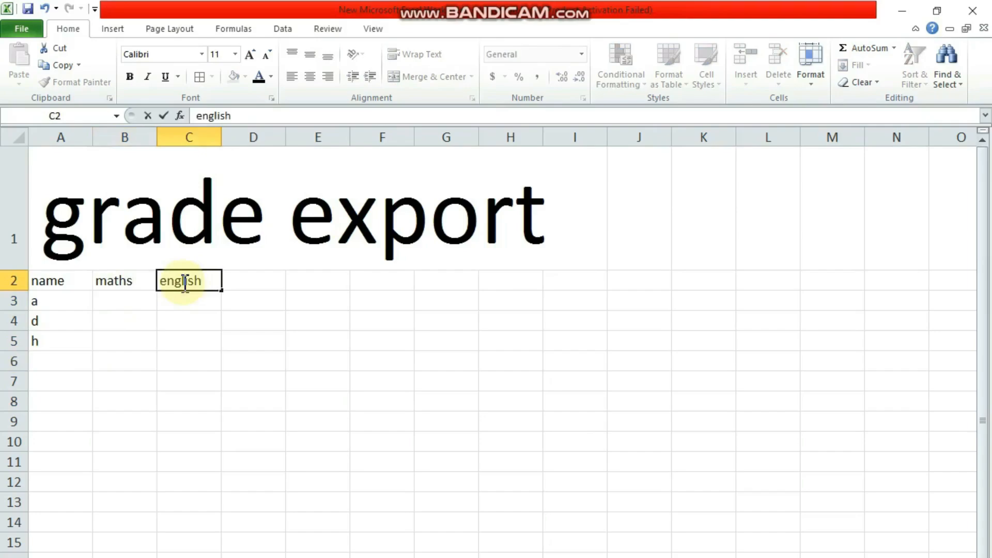
{"action": "left_click", "coordinate": [239, 281]}
{"action": "left_click", "coordinate": [337, 284]}
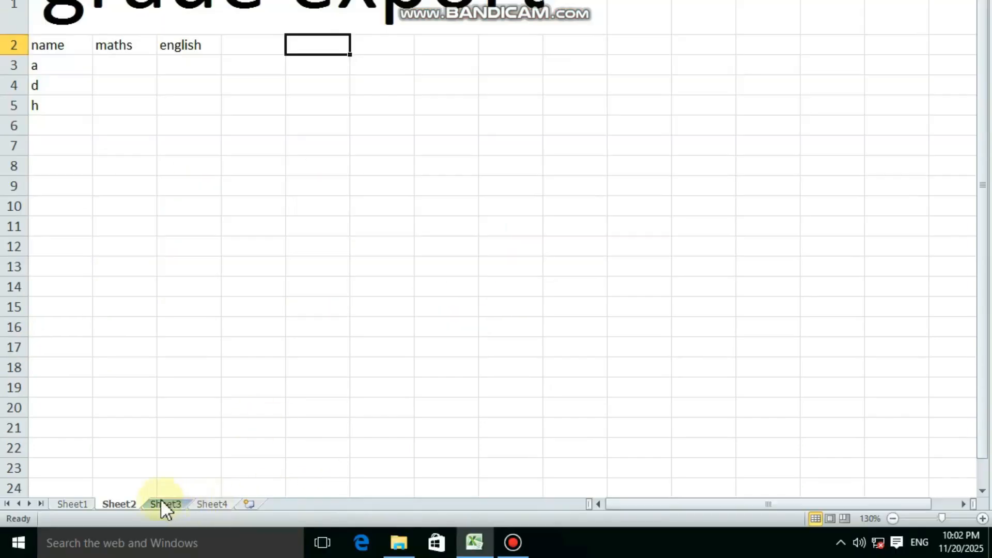
On Sheet3, enter the sub 1 marks 67, 56, 87 and 89 for the first four students in B3:B6
{"action": "left_click", "coordinate": [173, 504]}
{"action": "left_click", "coordinate": [67, 187]}
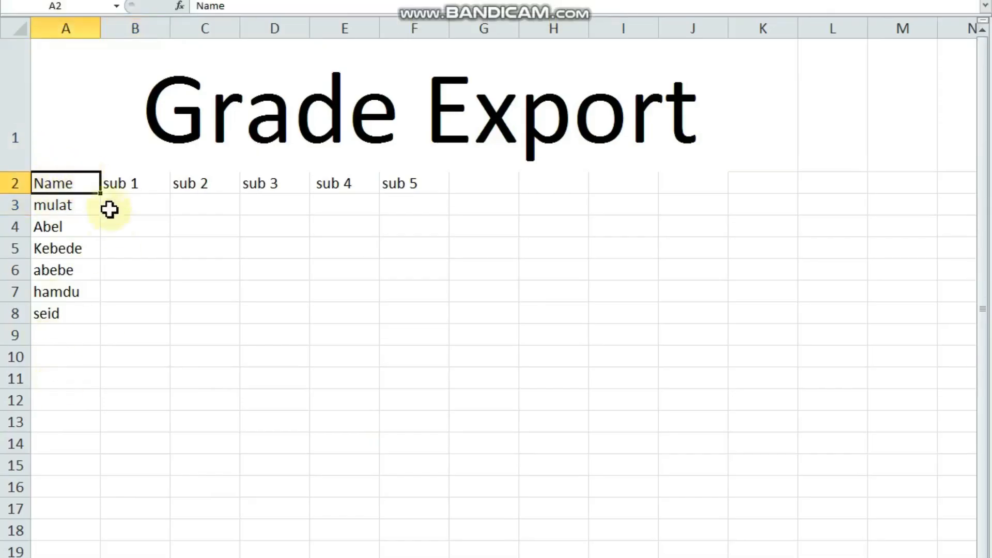
{"action": "left_click", "coordinate": [147, 185]}
{"action": "left_click", "coordinate": [205, 187]}
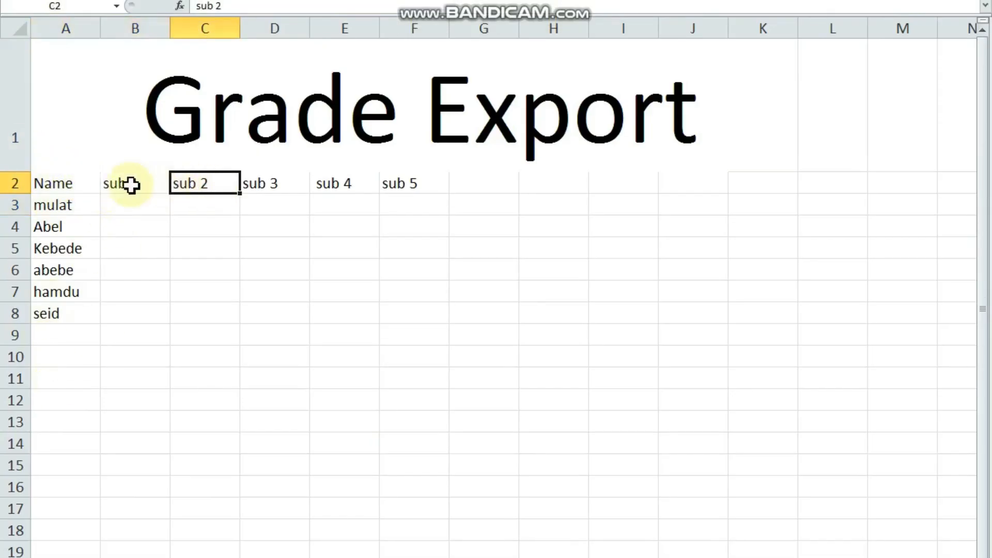
{"action": "left_click", "coordinate": [147, 184]}
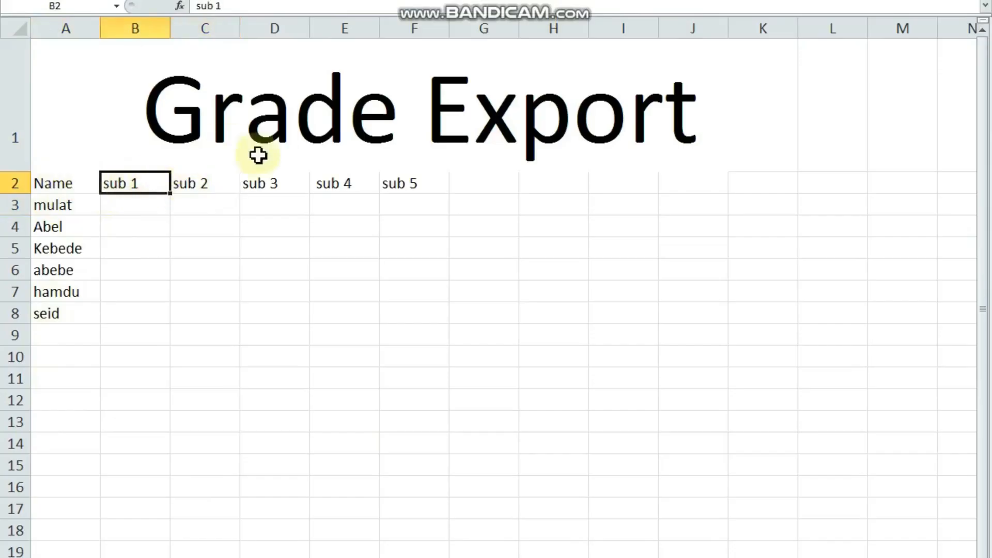
{"action": "left_click", "coordinate": [119, 207]}
{"action": "double_click", "coordinate": [120, 207]}
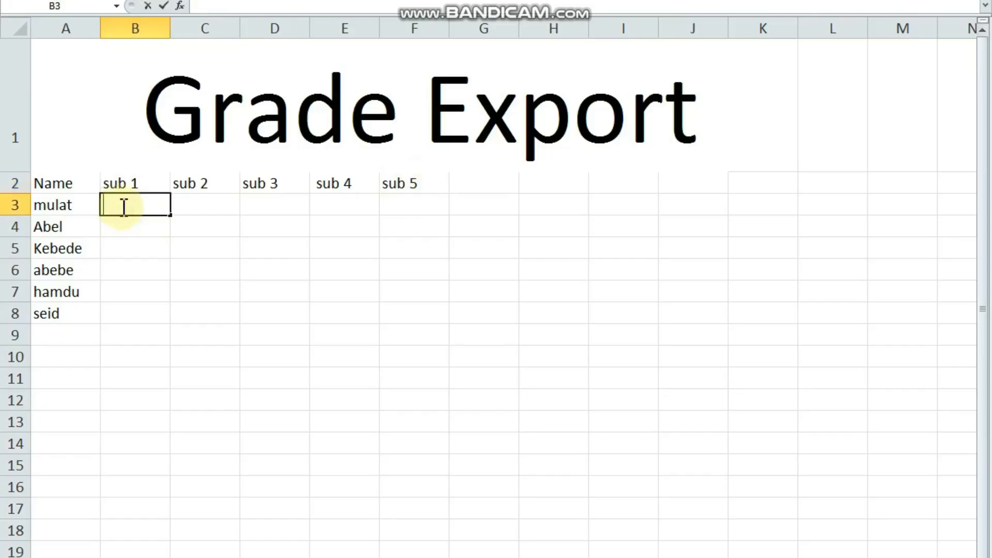
{"action": "left_click", "coordinate": [120, 186]}
{"action": "double_click", "coordinate": [117, 207]}
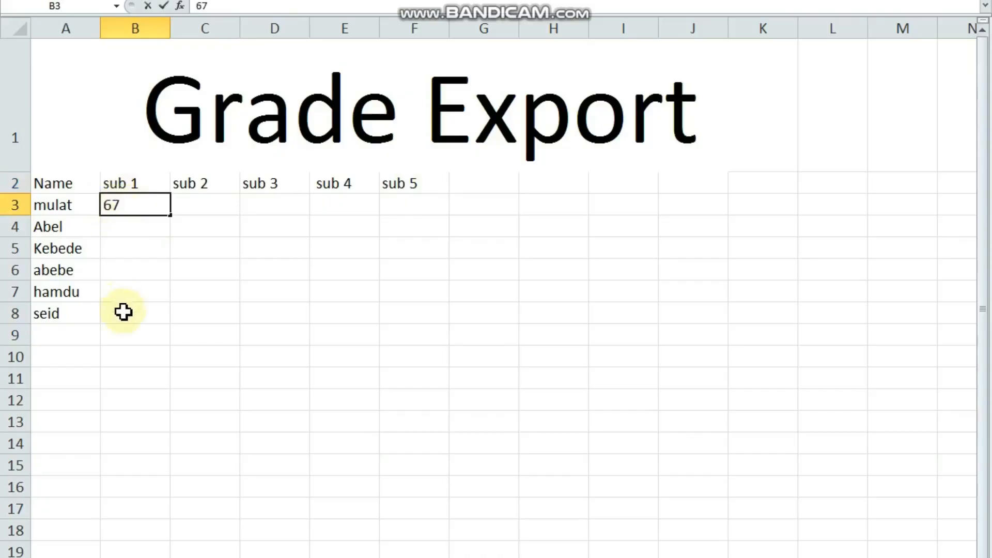
{"action": "left_click", "coordinate": [121, 226]}
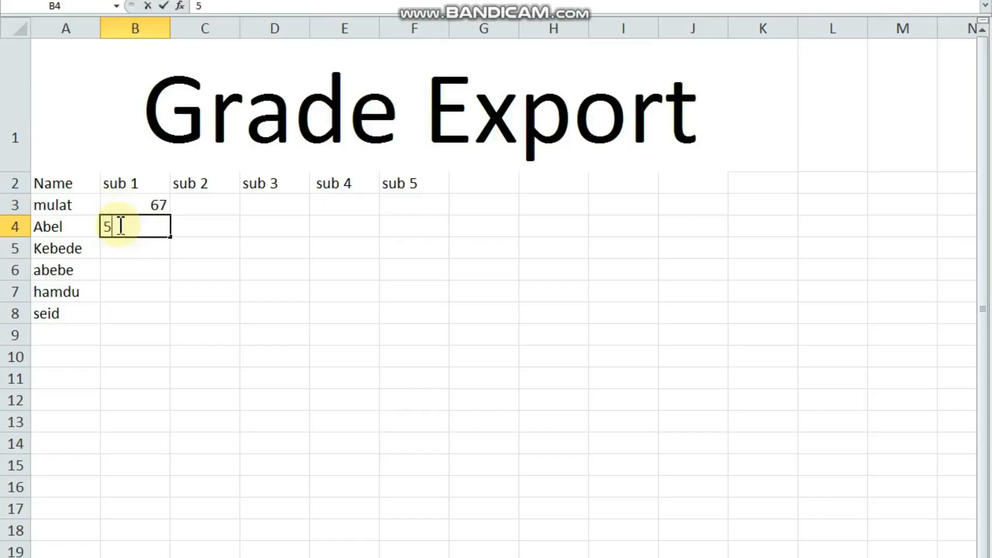
{"action": "left_click", "coordinate": [126, 249]}
{"action": "double_click", "coordinate": [127, 250]}
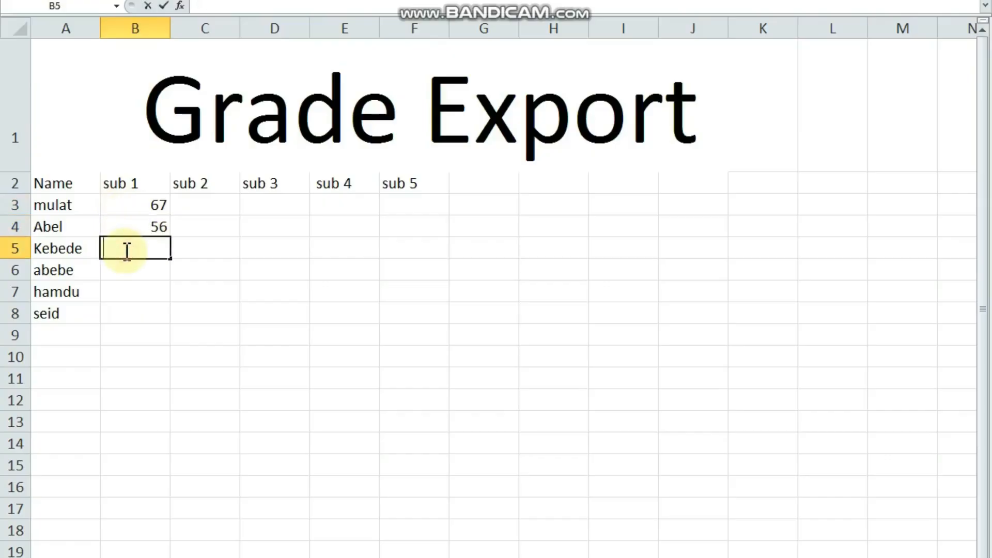
{"action": "double_click", "coordinate": [127, 269]}
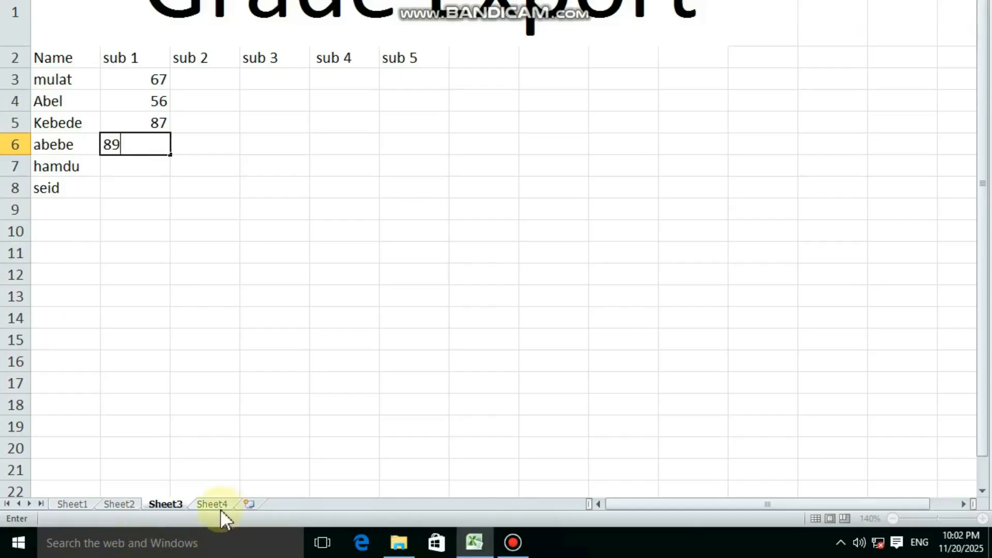
On Sheet4, add the headings sum, avg, rank and status in G2:J2 after the sub 5 column
{"action": "left_click", "coordinate": [212, 506]}
{"action": "left_click", "coordinate": [190, 248]}
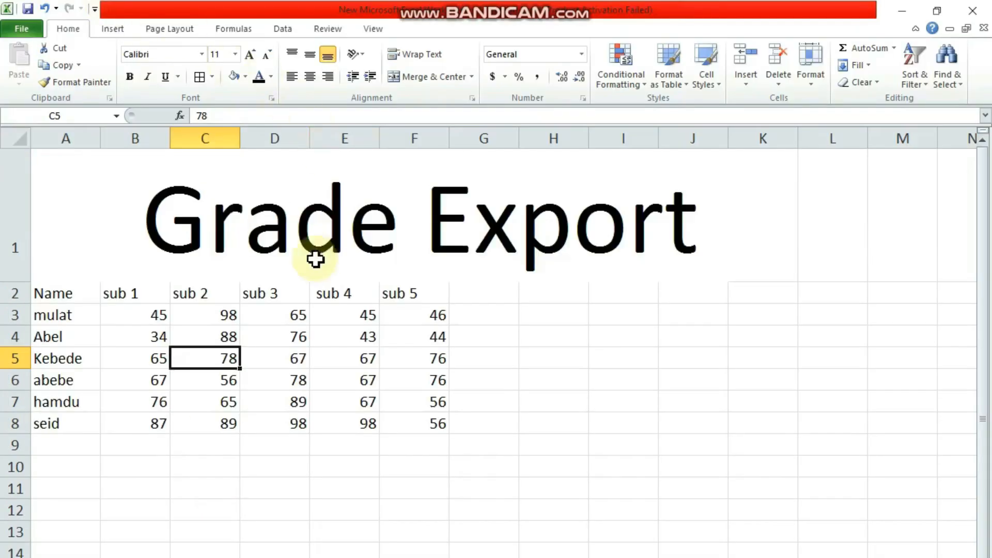
{"action": "left_click", "coordinate": [473, 77]}
{"action": "double_click", "coordinate": [490, 293]}
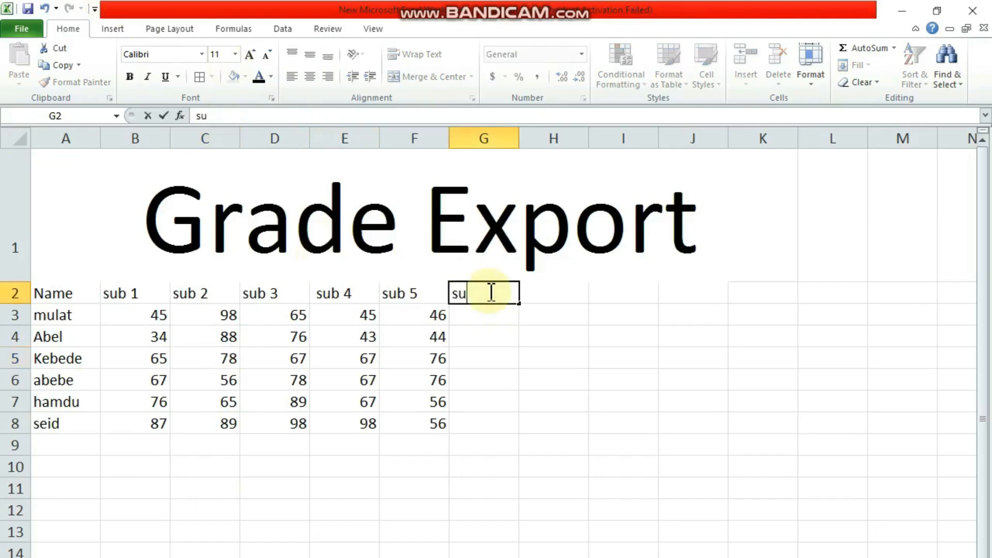
{"action": "type", "text": "sum"}
{"action": "left_click", "coordinate": [537, 295]}
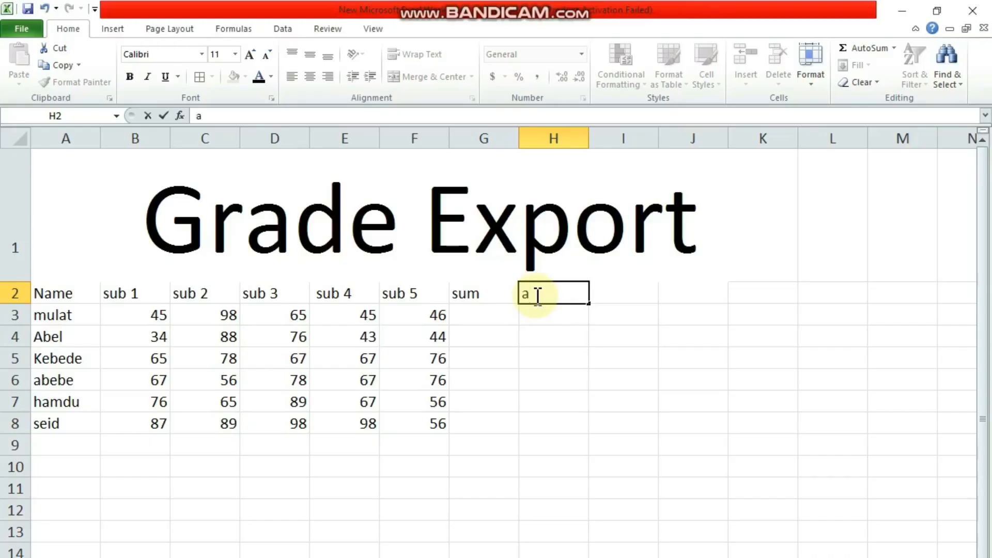
{"action": "type", "text": "avg"}
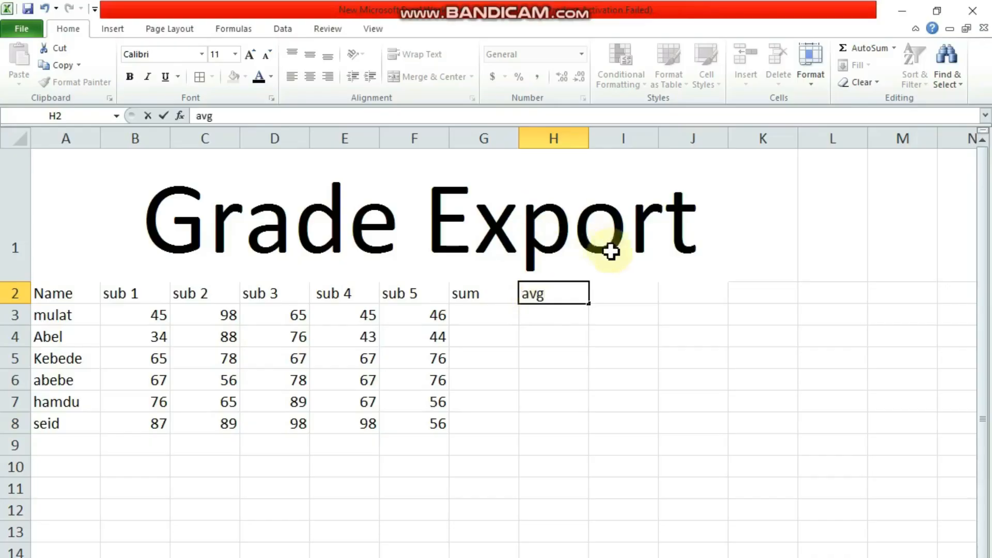
{"action": "left_click", "coordinate": [616, 294]}
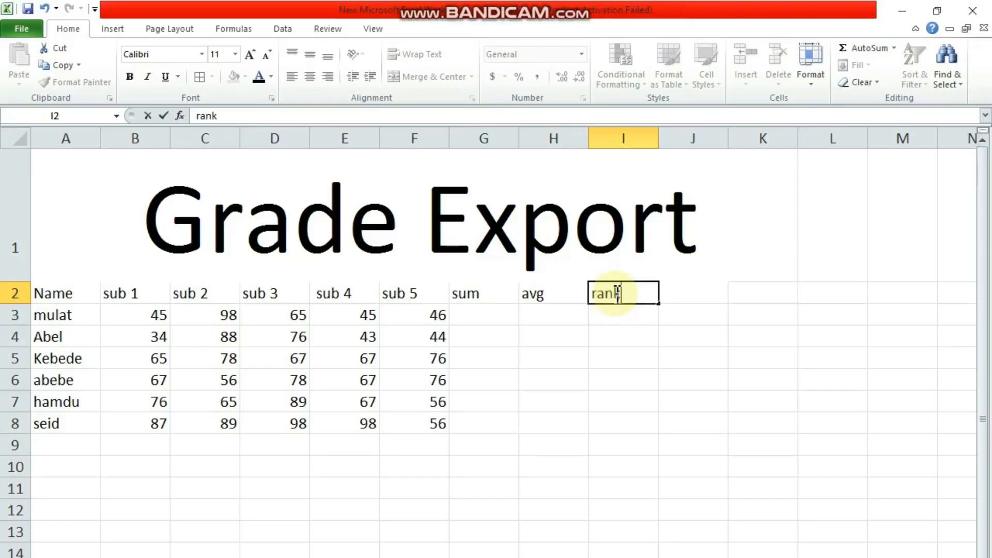
{"action": "left_click", "coordinate": [680, 294]}
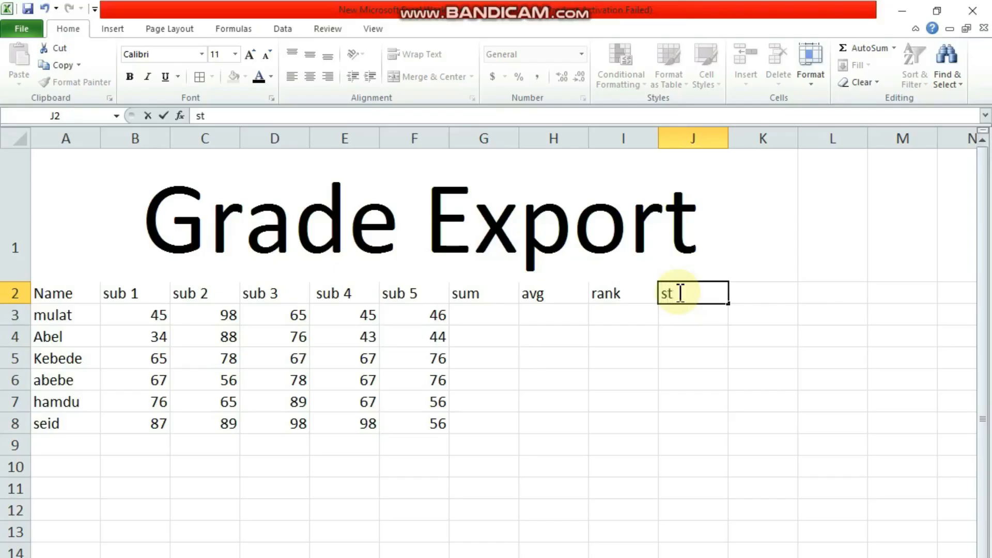
{"action": "type", "text": "status"}
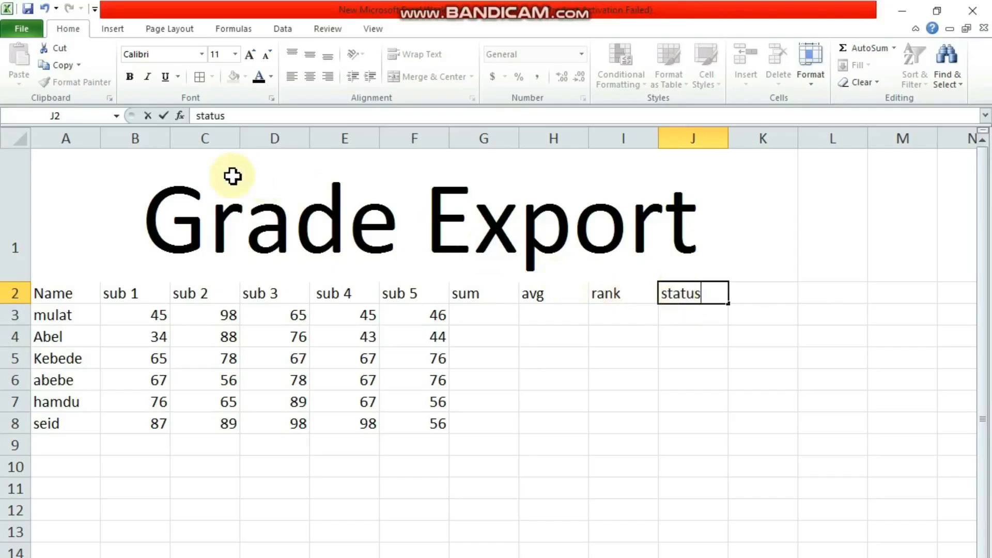
Apply All Borders to the whole grade table, A1:J8
{"action": "left_click_drag", "start_coordinate": [72, 188], "coordinate": [699, 419]}
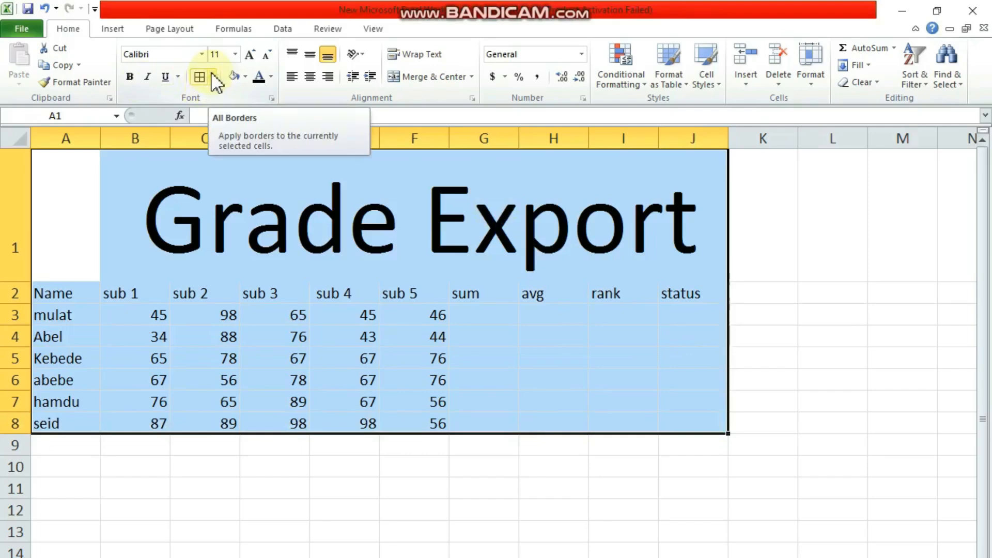
{"action": "left_click", "coordinate": [212, 77]}
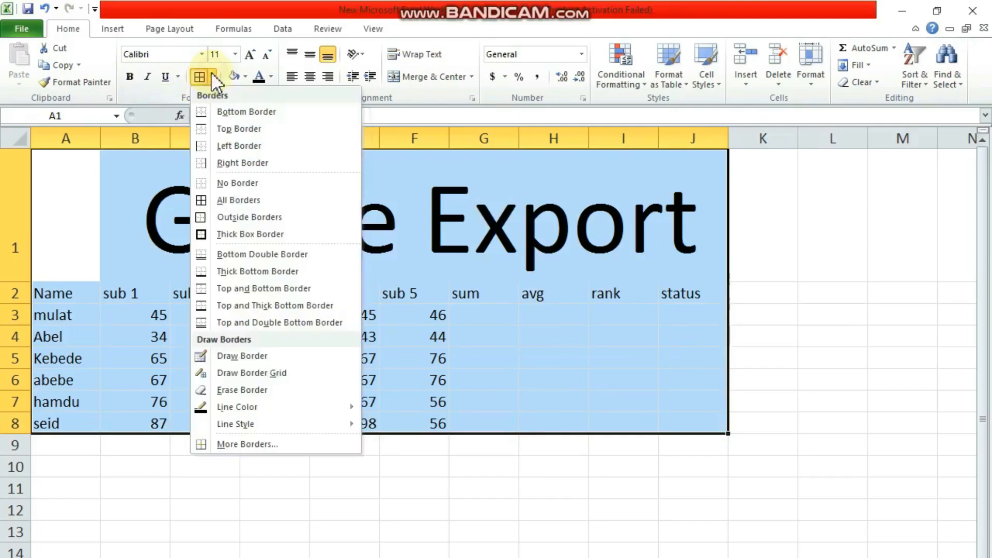
{"action": "left_click", "coordinate": [227, 202]}
{"action": "left_click", "coordinate": [84, 197]}
{"action": "left_click", "coordinate": [593, 276]}
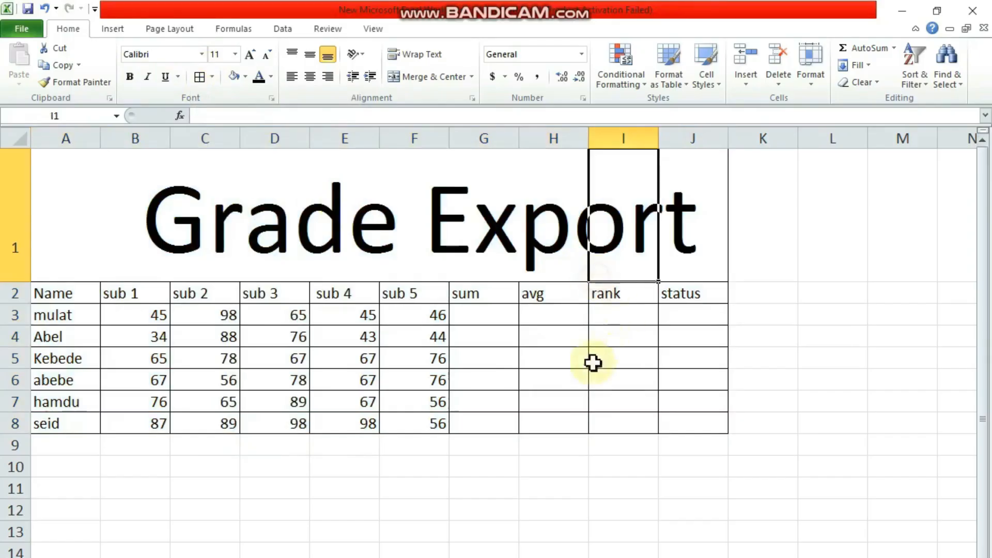
{"action": "left_click", "coordinate": [530, 362]}
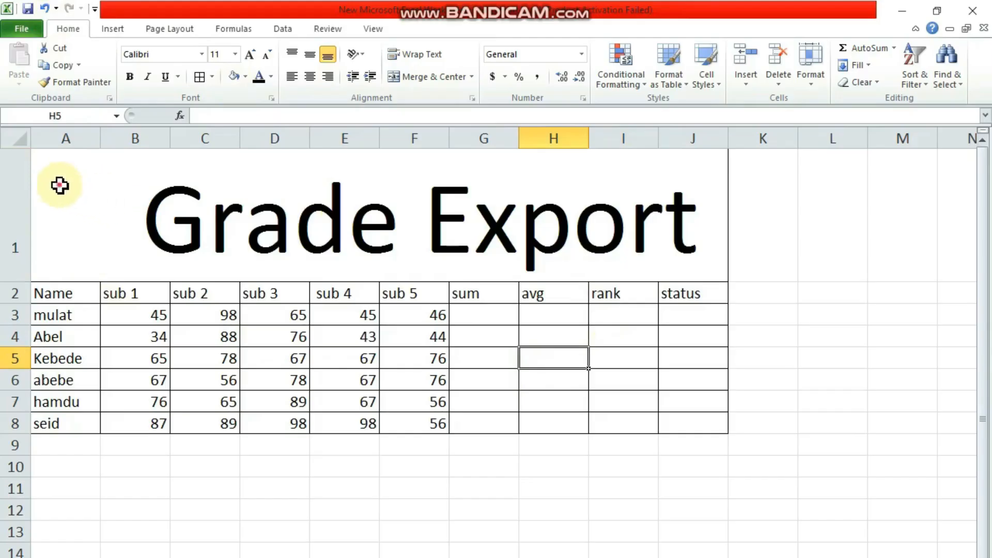
Fill the Grade Export title row, A1:J1, with a medium blue theme color
{"action": "left_click_drag", "start_coordinate": [60, 182], "coordinate": [677, 227]}
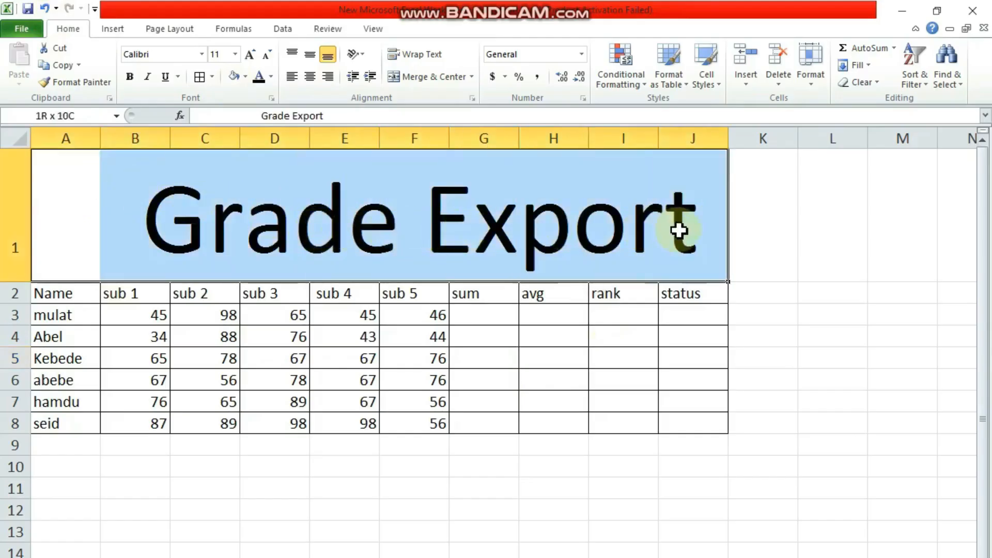
{"action": "left_click", "coordinate": [245, 77]}
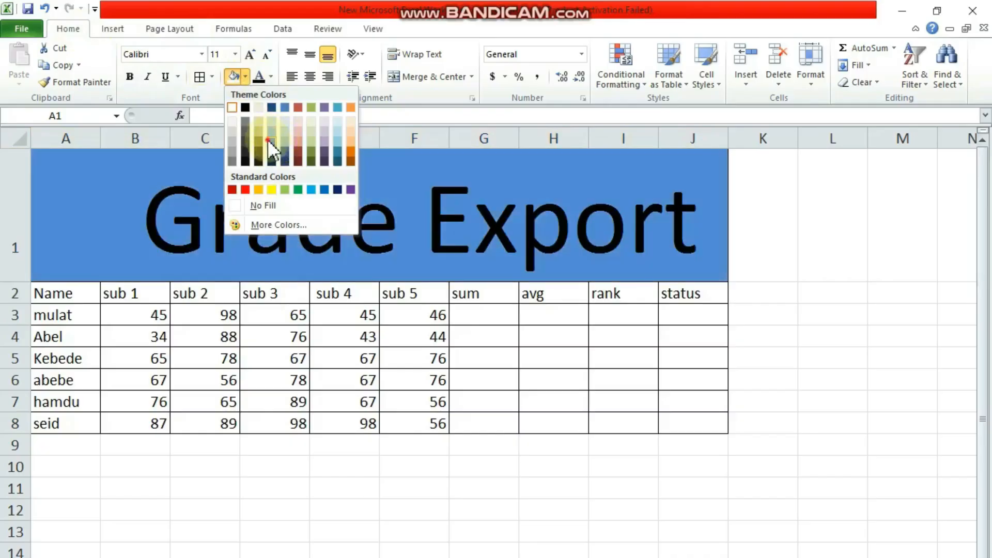
{"action": "left_click", "coordinate": [268, 138]}
{"action": "left_click", "coordinate": [417, 211]}
{"action": "left_click", "coordinate": [196, 211]}
Set the Grade Export title text in A1:J1 to a dark orange theme color
{"action": "left_click_drag", "start_coordinate": [97, 202], "coordinate": [690, 222]}
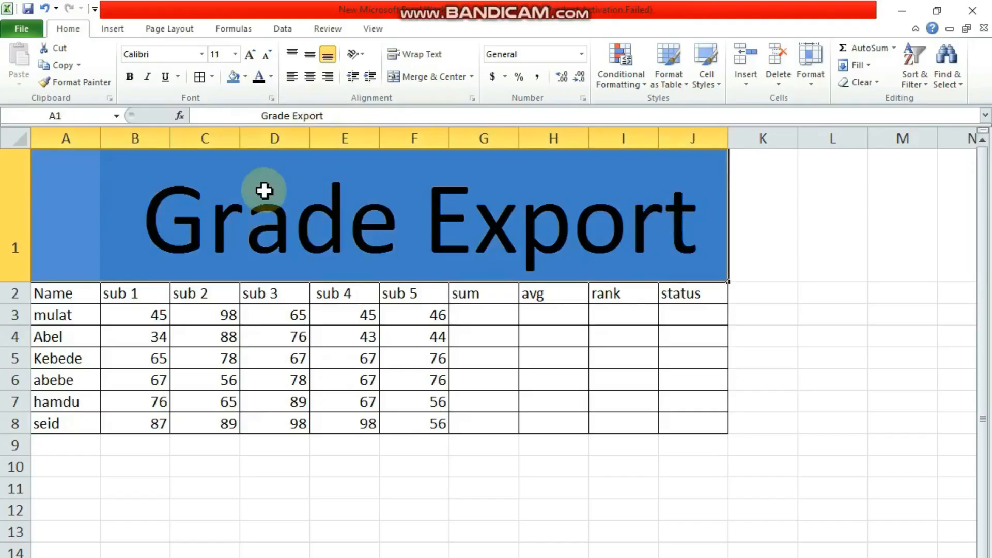
{"action": "left_click", "coordinate": [269, 77]}
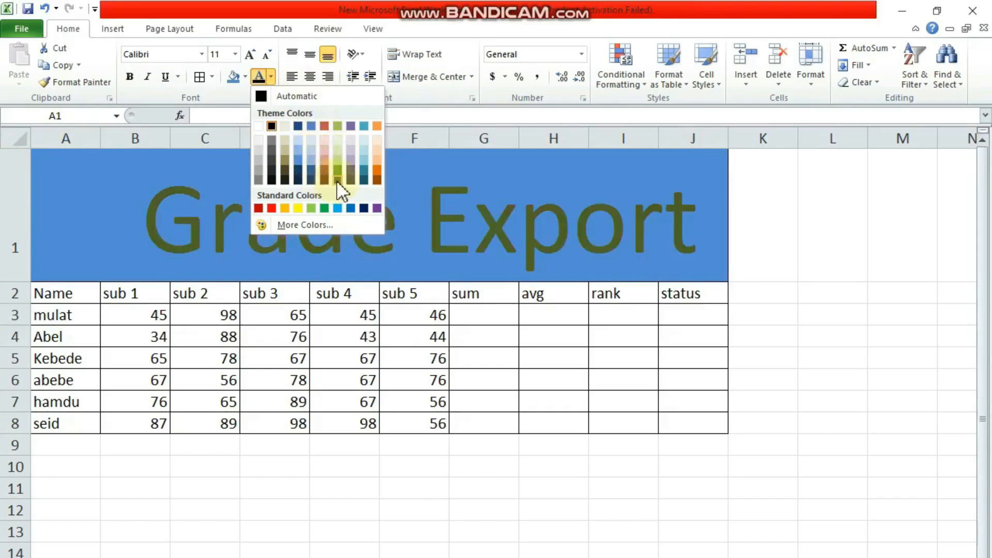
{"action": "left_click", "coordinate": [376, 171]}
{"action": "left_click", "coordinate": [129, 255]}
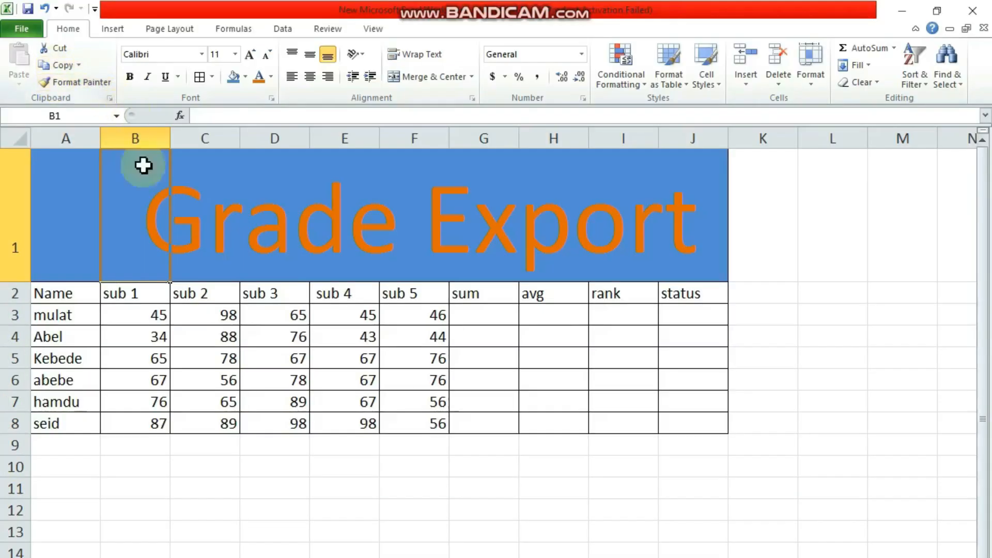
Fill the subject headings sub 1 to sub 5, B2:F2, with a light olive green theme color
{"action": "left_click", "coordinate": [124, 297]}
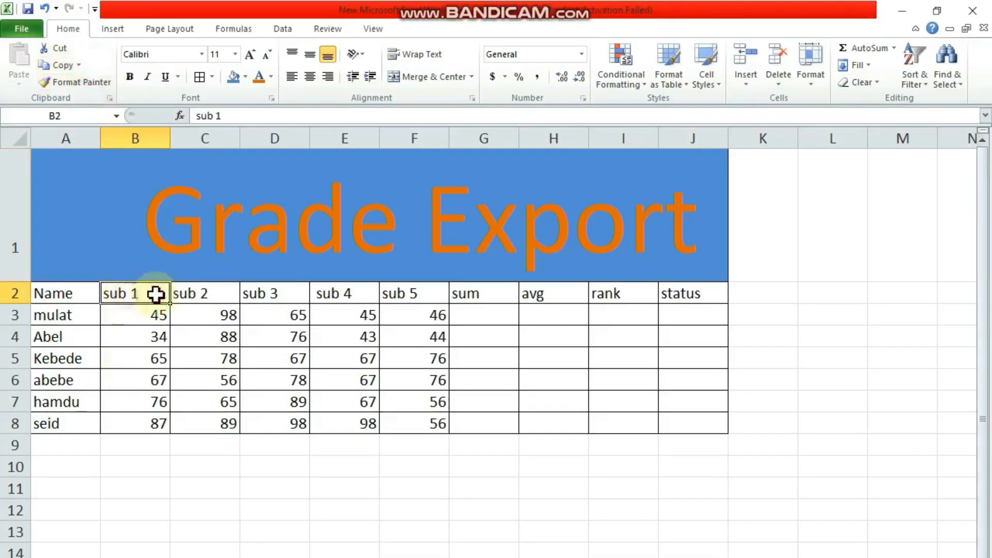
{"action": "left_click", "coordinate": [222, 297]}
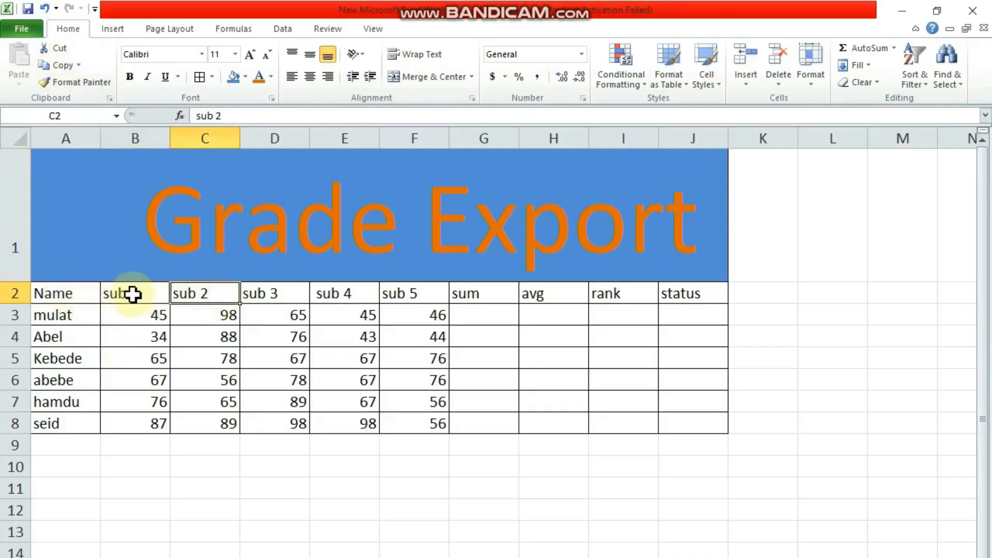
{"action": "left_click_drag", "start_coordinate": [134, 295], "coordinate": [428, 297]}
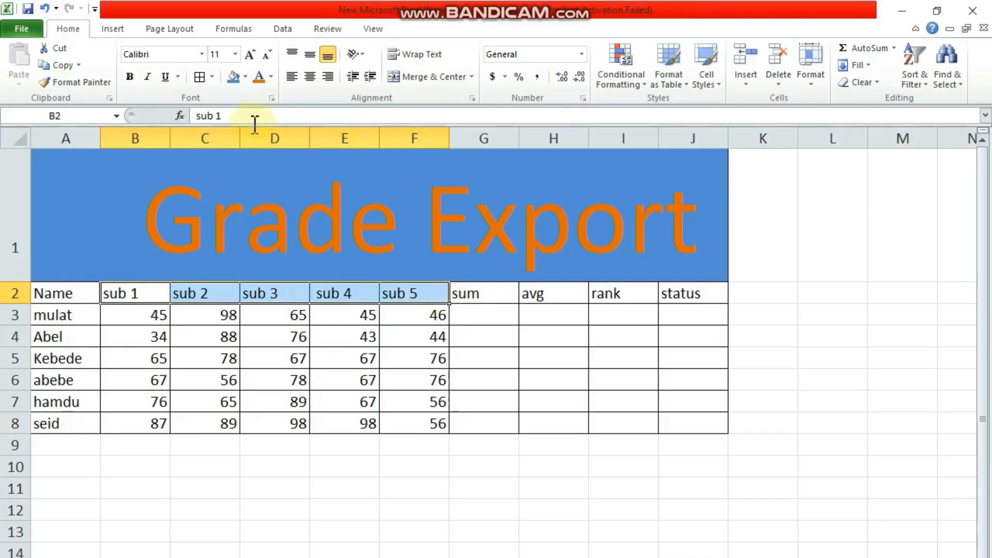
{"action": "left_click", "coordinate": [245, 76]}
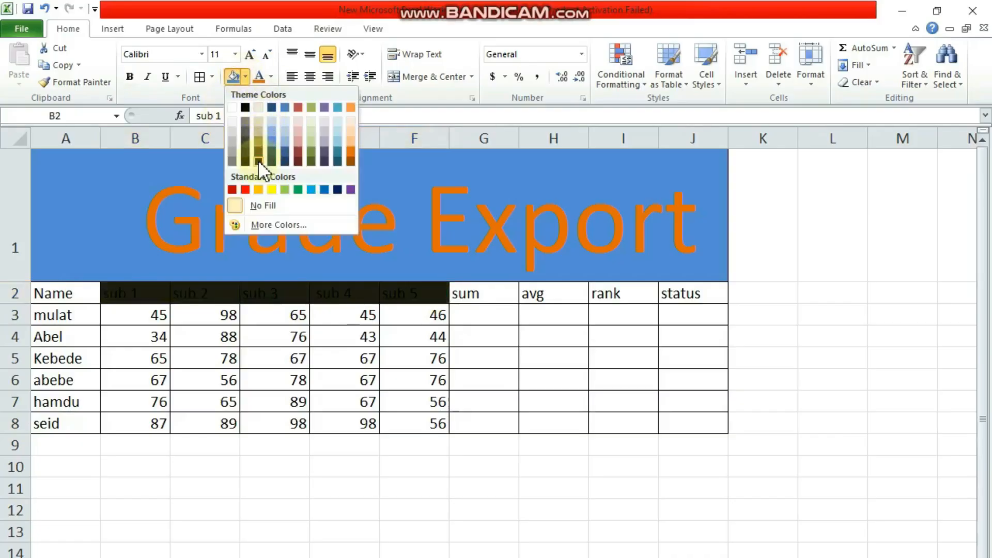
{"action": "left_click", "coordinate": [309, 141]}
Fill the sum, avg, rank and status headings, G2:J2, with a dark purple theme color
{"action": "left_click", "coordinate": [460, 296]}
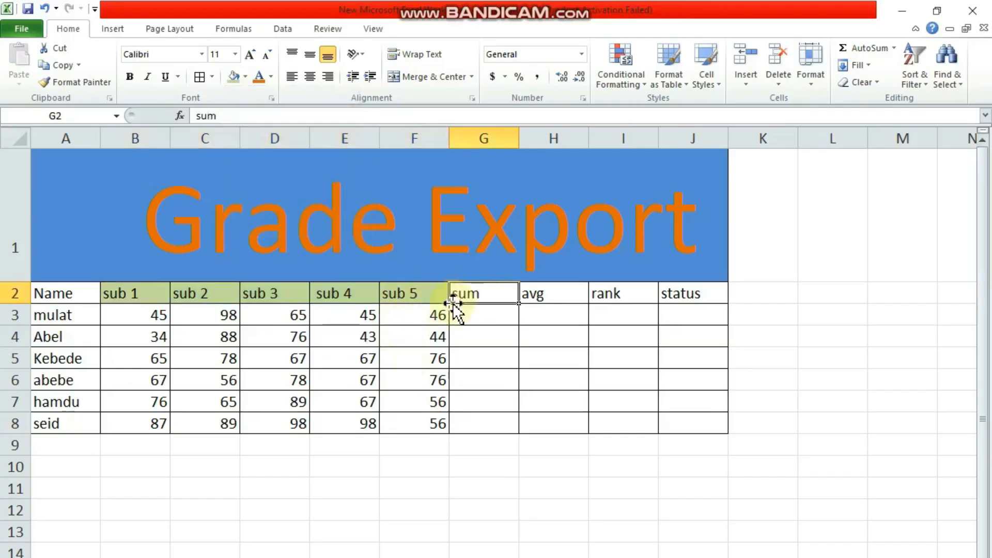
{"action": "left_click_drag", "start_coordinate": [470, 299], "coordinate": [668, 300]}
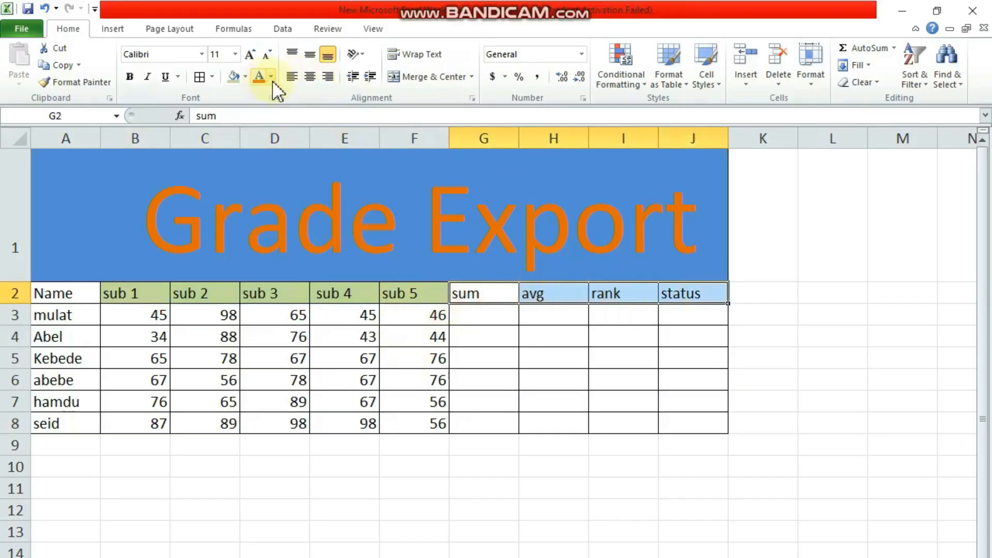
{"action": "left_click", "coordinate": [246, 77]}
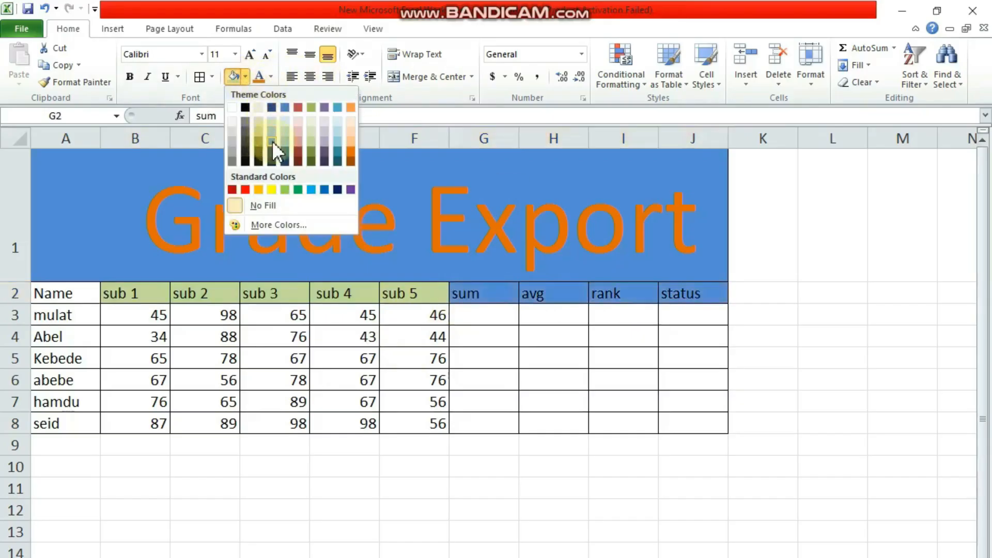
{"action": "left_click", "coordinate": [323, 150]}
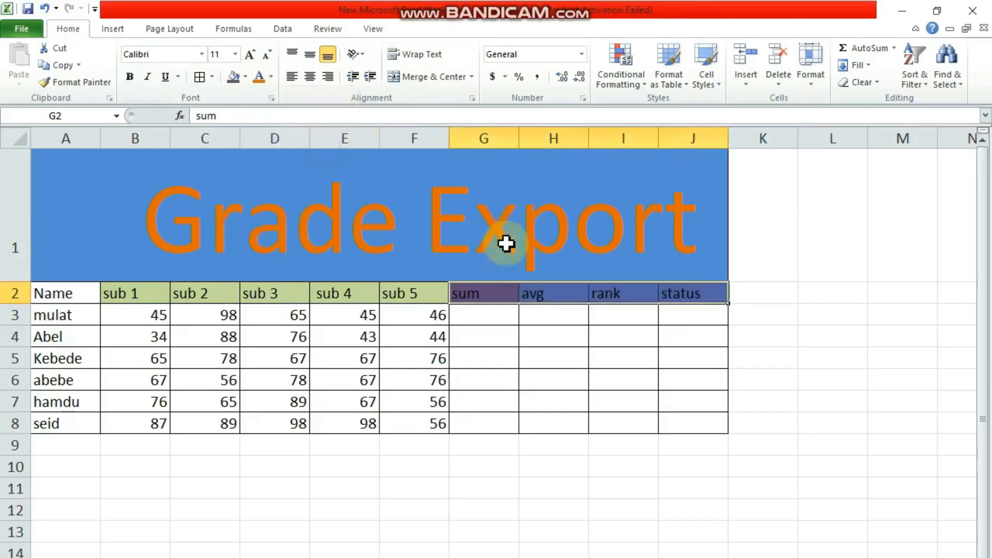
{"action": "left_click", "coordinate": [467, 295]}
{"action": "left_click", "coordinate": [557, 336]}
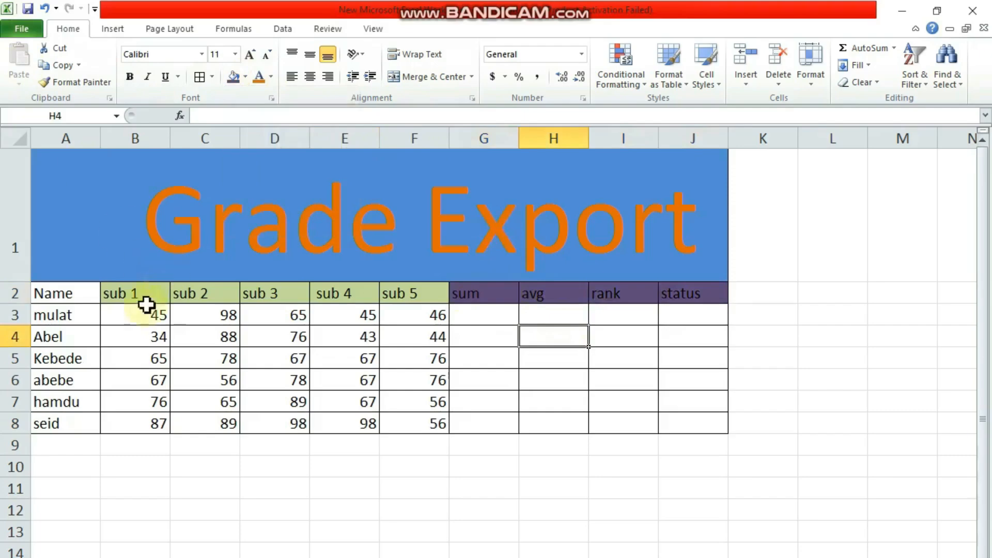
Fill the Name heading cell A2 with the Red, Accent 2 theme color
{"action": "left_click", "coordinate": [63, 294]}
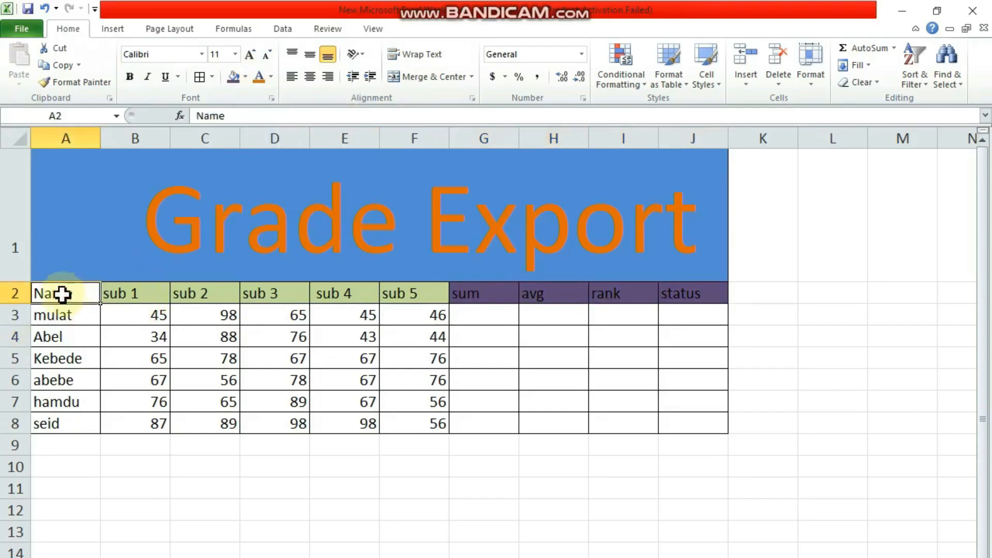
{"action": "left_click", "coordinate": [244, 76]}
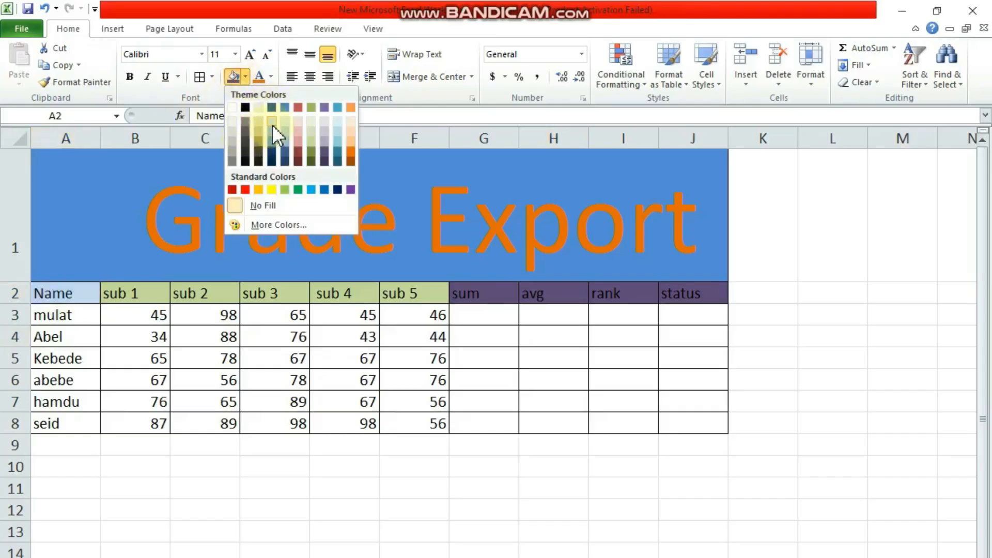
{"action": "left_click", "coordinate": [299, 107]}
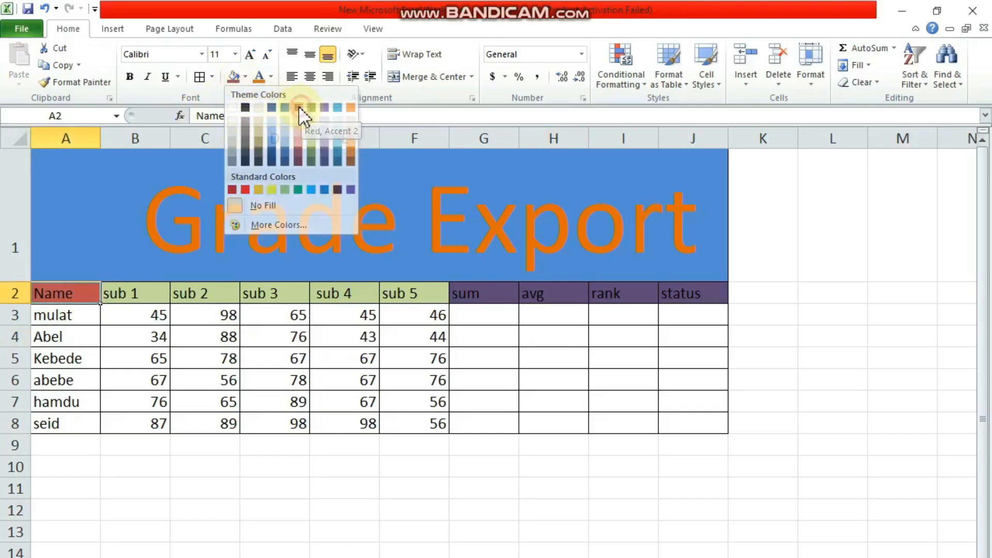
{"action": "left_click", "coordinate": [270, 298]}
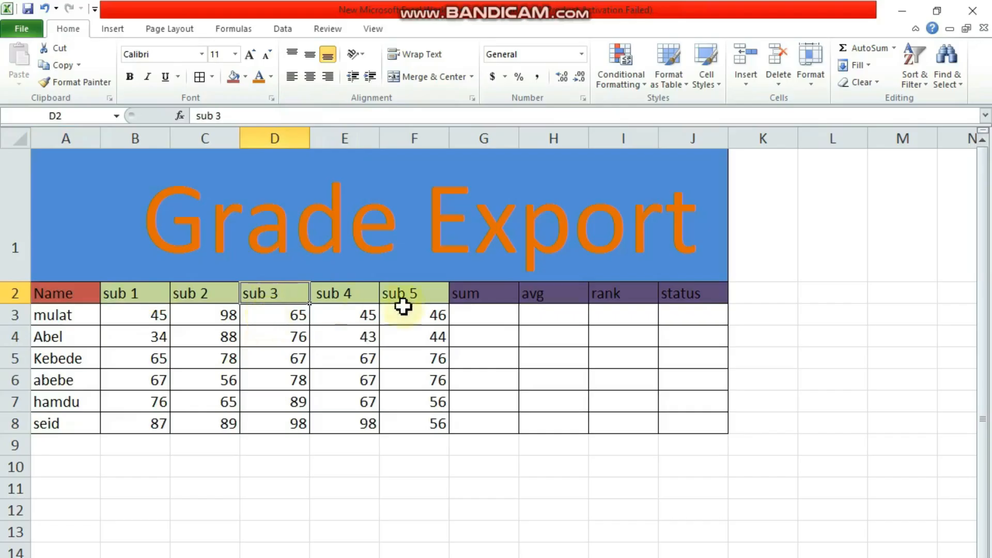
{"action": "left_click", "coordinate": [637, 292]}
{"action": "left_click", "coordinate": [672, 292]}
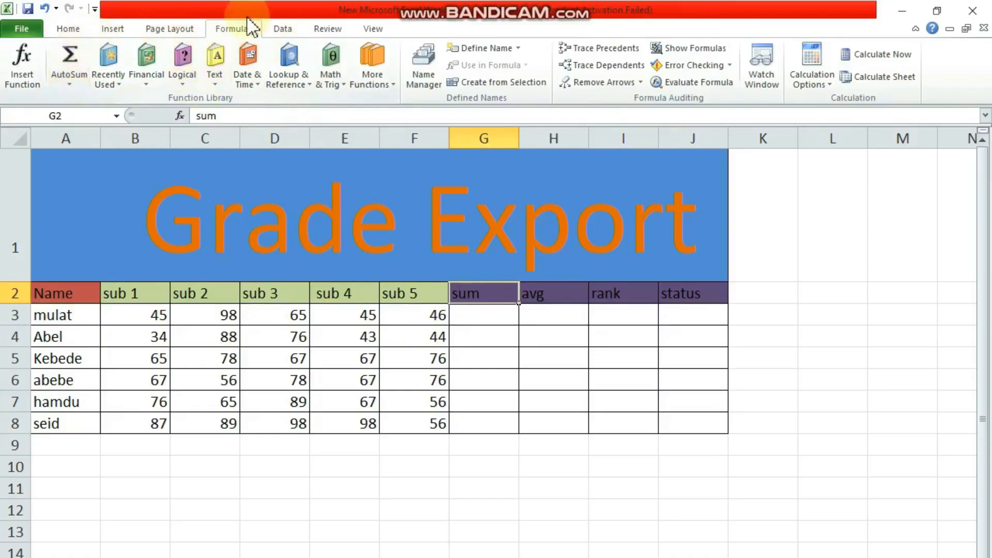
Sum the first student's marks B3:F3 in G3 and copy the formula down to G8
{"action": "left_click", "coordinate": [479, 315]}
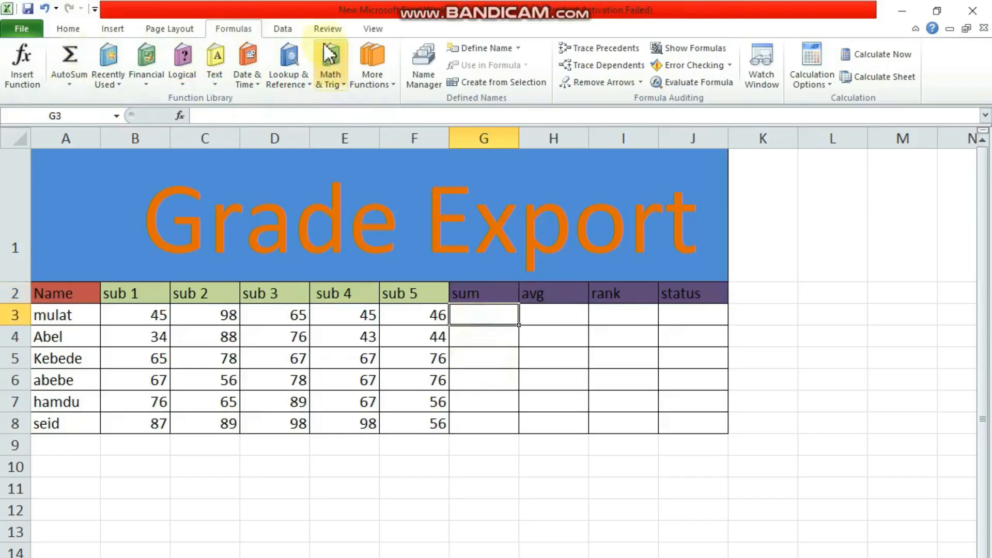
{"action": "left_click", "coordinate": [68, 83]}
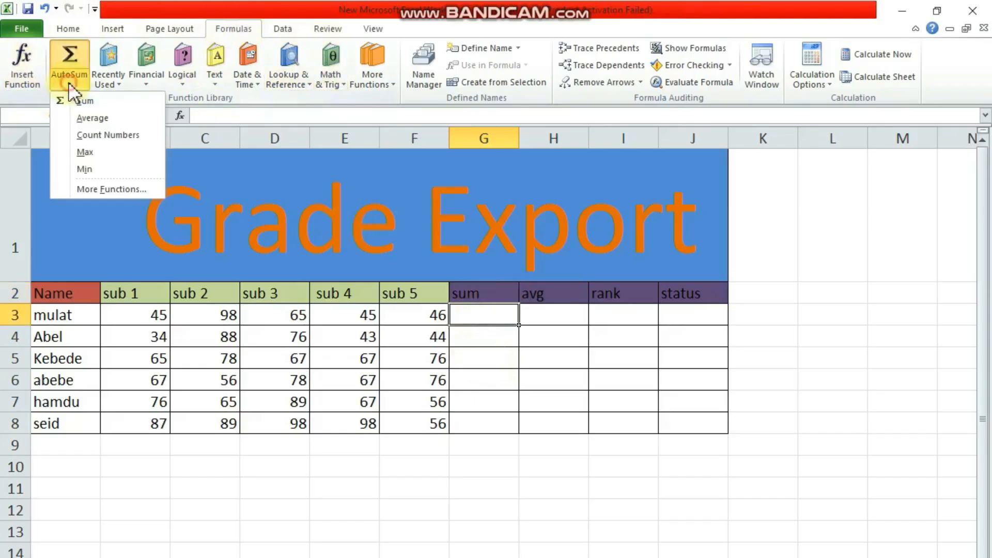
{"action": "left_click", "coordinate": [116, 101]}
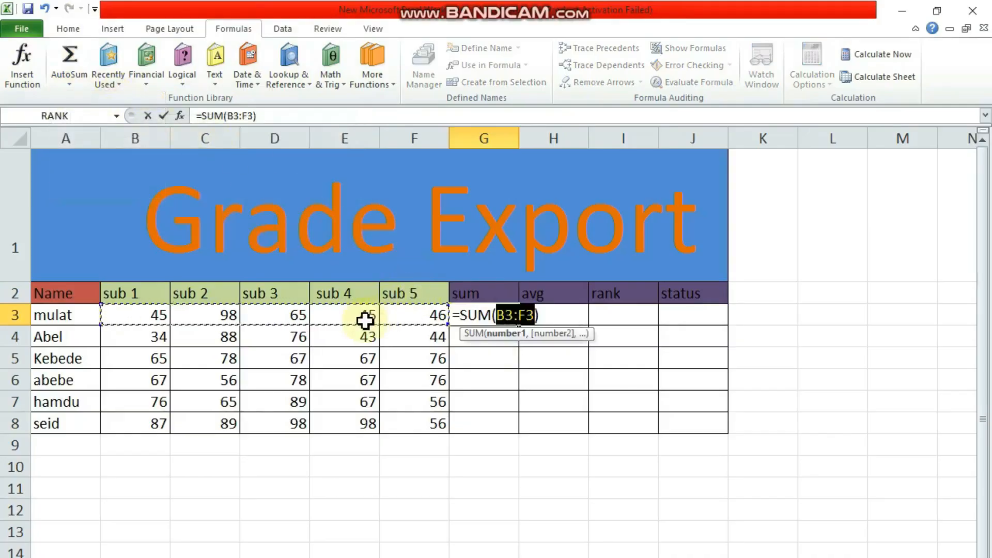
{"action": "key", "text": "Return"}
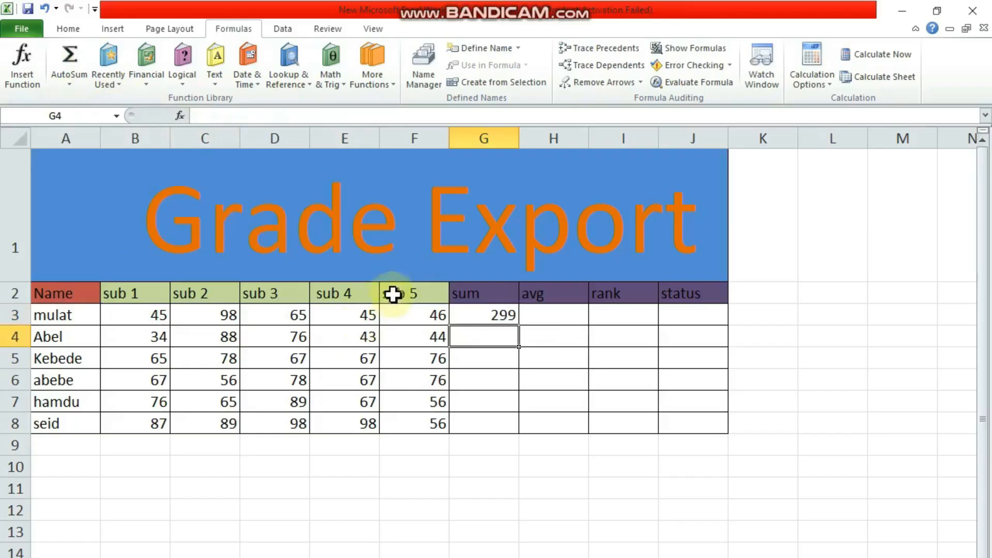
{"action": "left_click", "coordinate": [481, 321]}
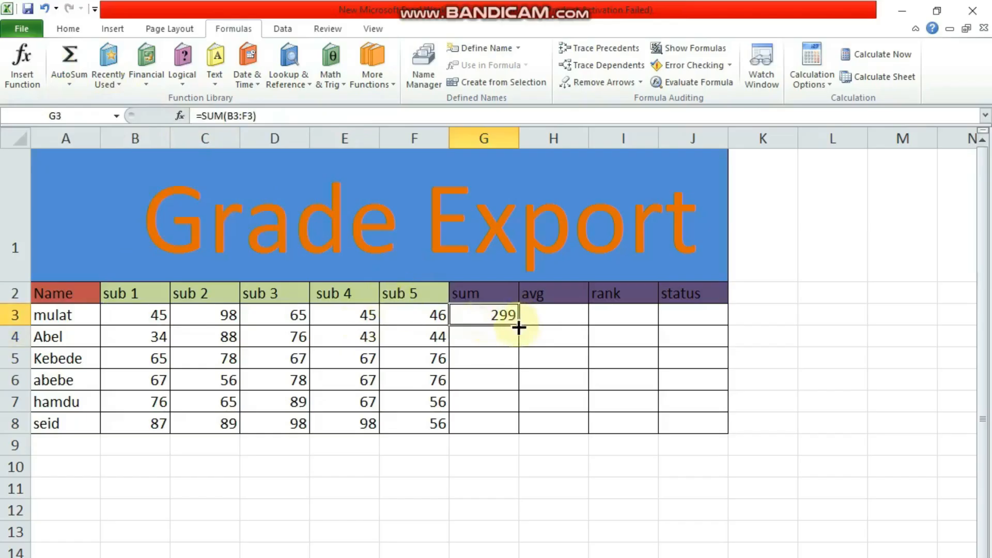
{"action": "double_click", "coordinate": [518, 326]}
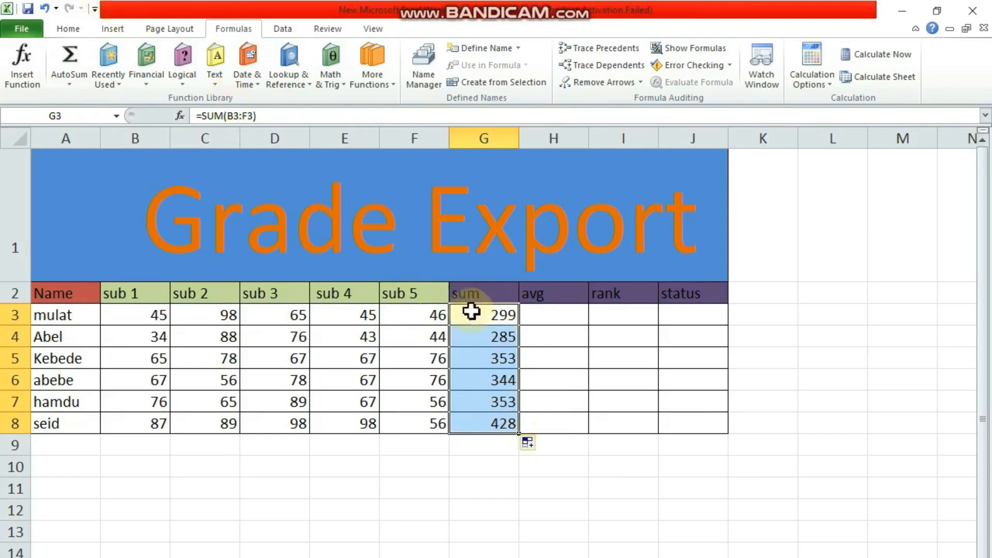
Average the five subject marks B3:F3 in H3, leaving out the sum, and copy the formula down to H8
{"action": "double_click", "coordinate": [555, 312]}
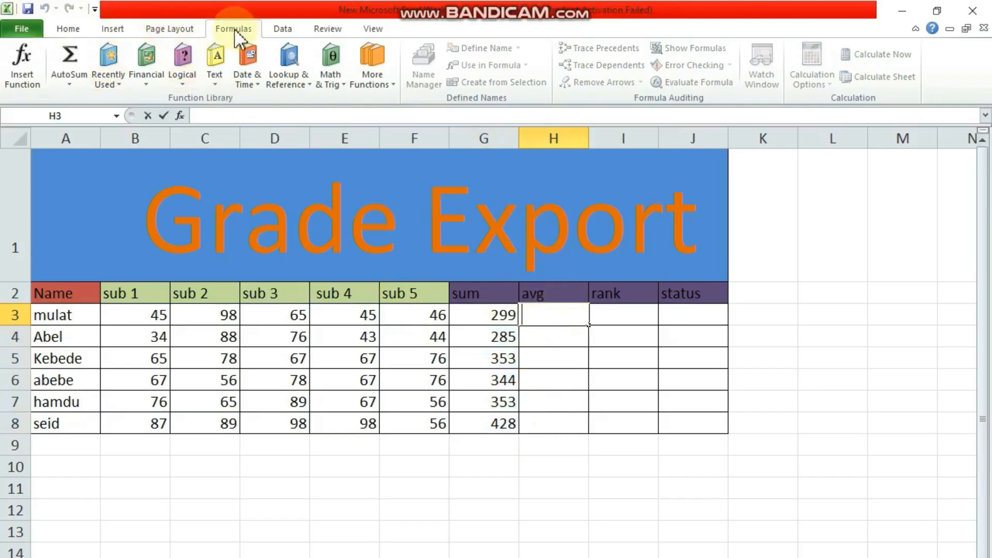
{"action": "left_click", "coordinate": [67, 82]}
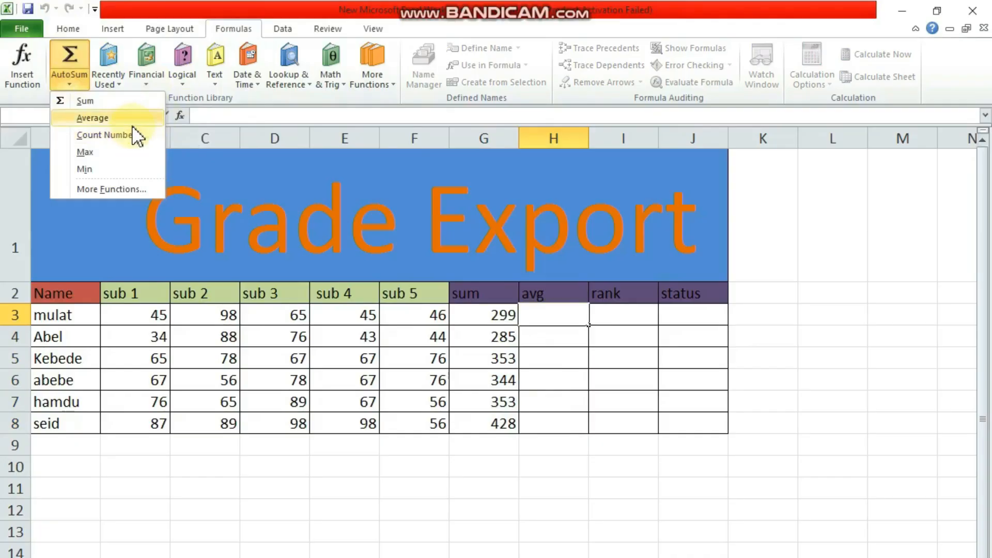
{"action": "left_click", "coordinate": [104, 119]}
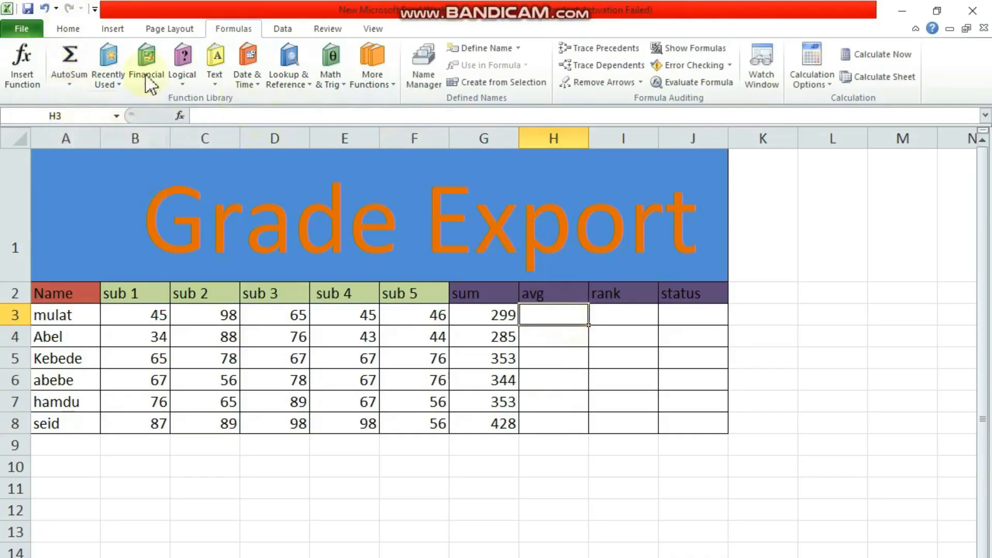
{"action": "left_click", "coordinate": [67, 83]}
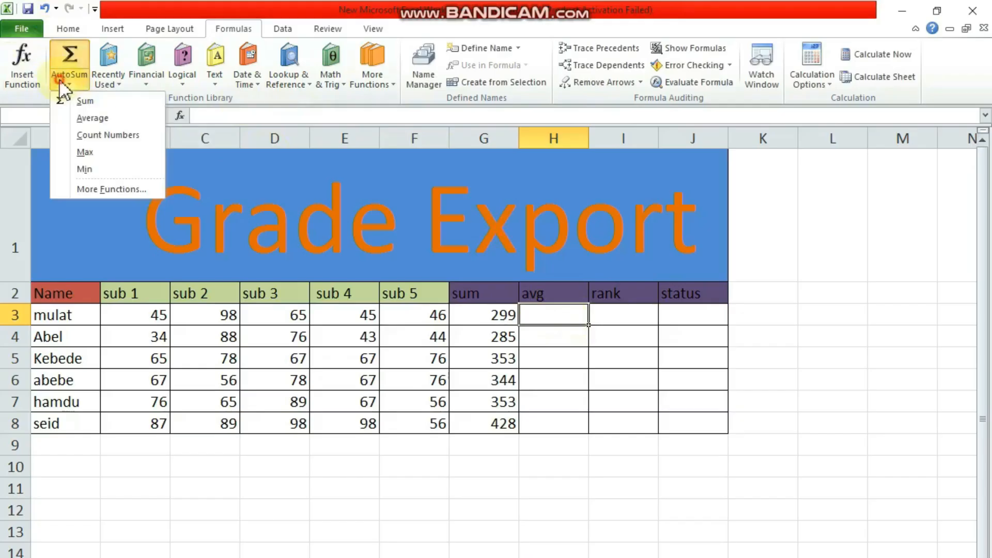
{"action": "left_click", "coordinate": [99, 117]}
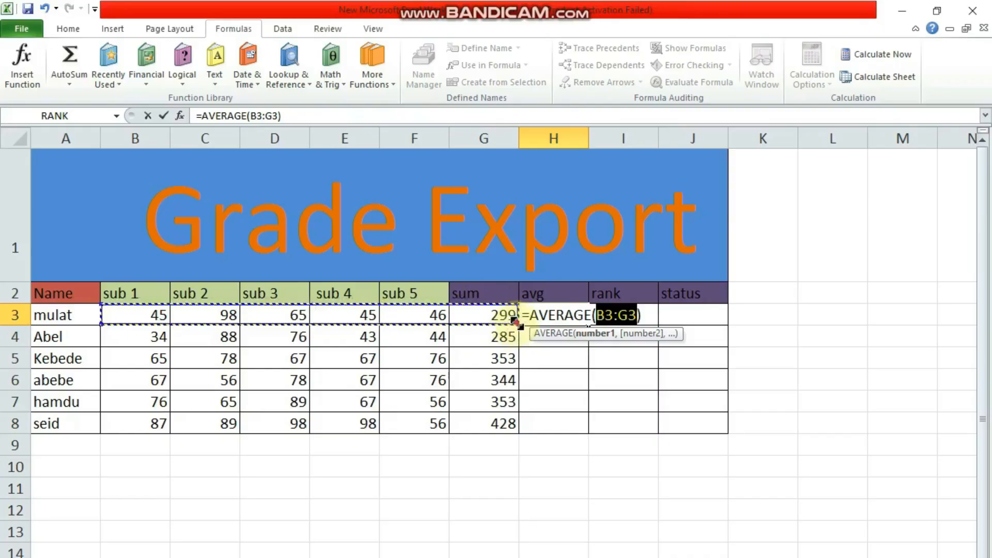
{"action": "left_click_drag", "start_coordinate": [518, 325], "coordinate": [467, 319]}
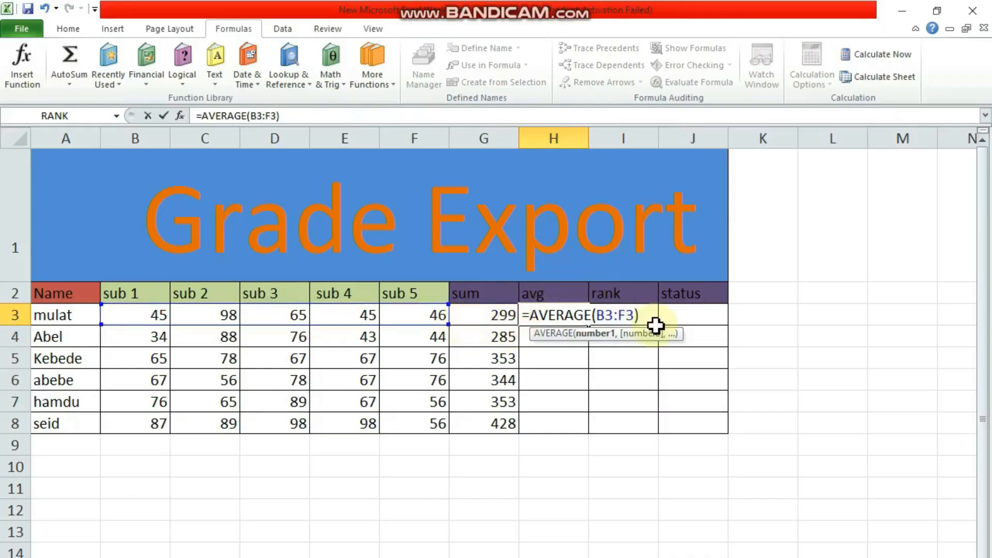
{"action": "key", "text": "Return"}
{"action": "left_click", "coordinate": [571, 317]}
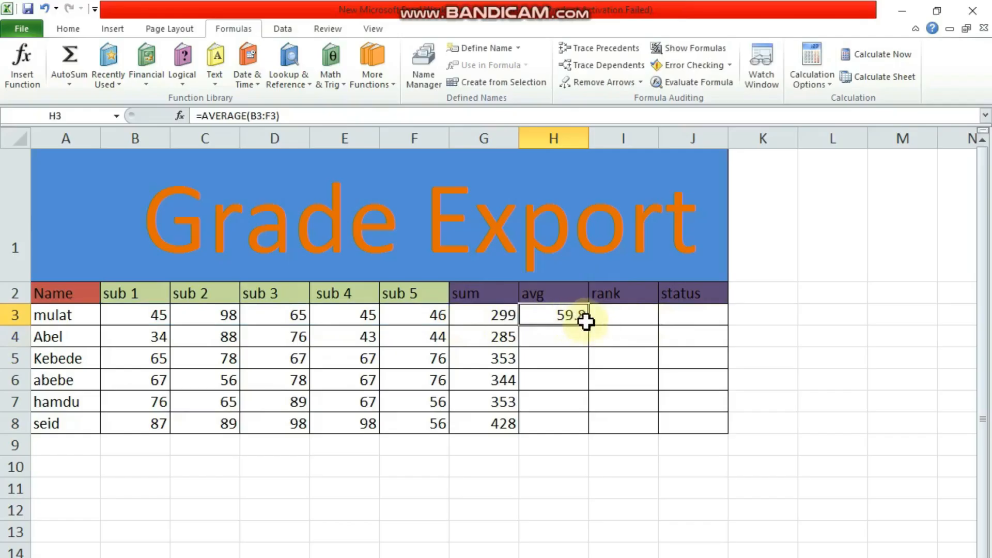
{"action": "left_click_drag", "start_coordinate": [587, 325], "coordinate": [579, 421]}
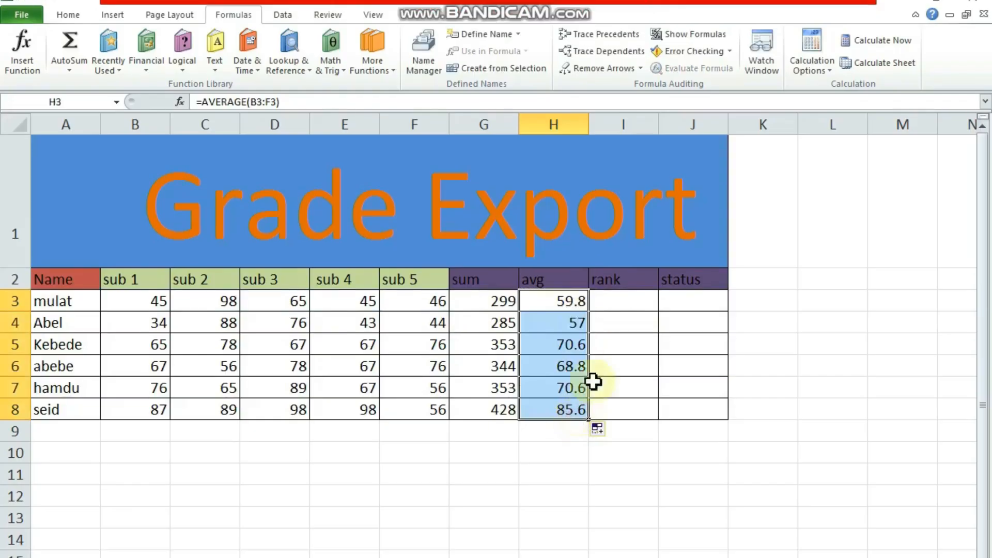
Search the function library for rank and insert the RANK function in the first student's rank cell I3
{"action": "left_click", "coordinate": [624, 308]}
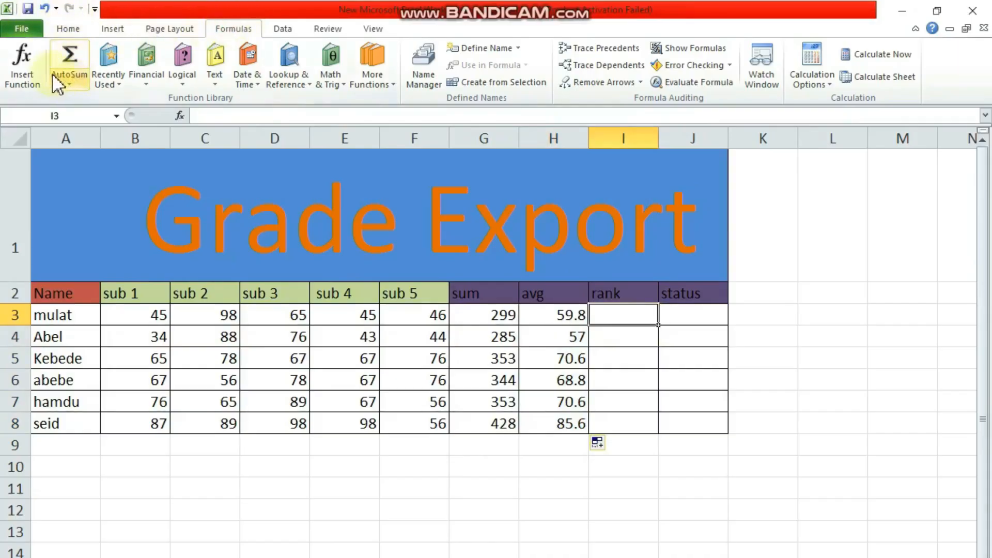
{"action": "left_click", "coordinate": [25, 76]}
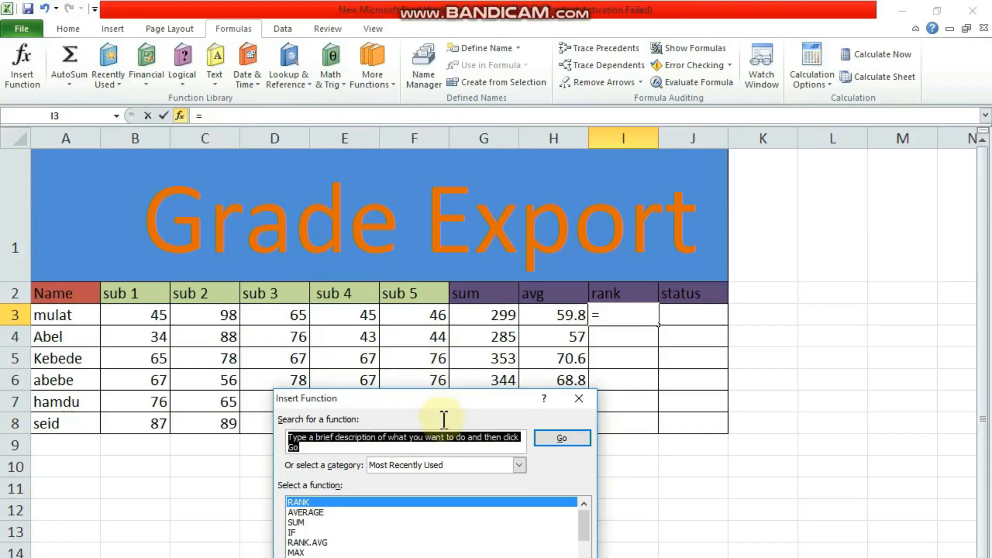
{"action": "key", "text": "BackSpace"}
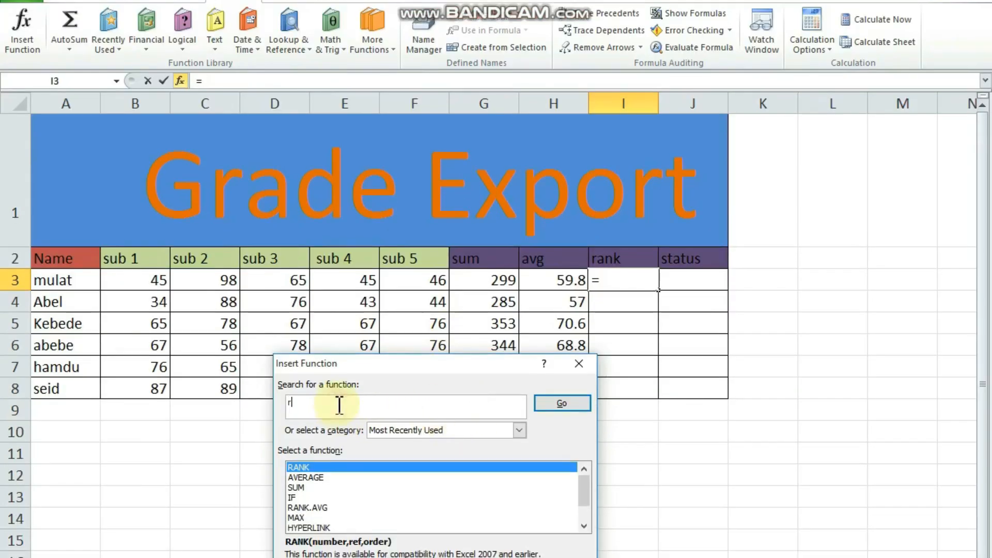
{"action": "type", "text": "rank"}
{"action": "left_click", "coordinate": [562, 403]}
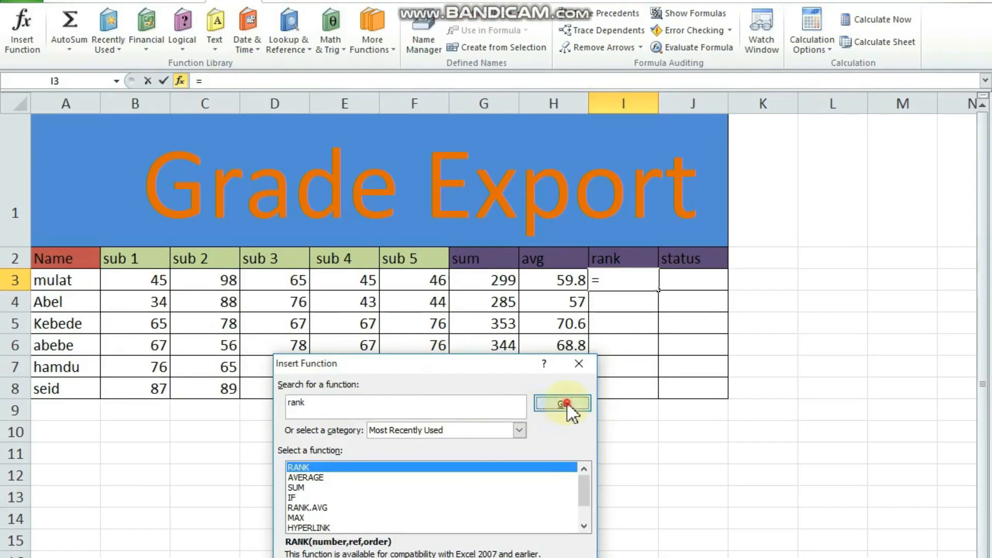
{"action": "left_click", "coordinate": [556, 404]}
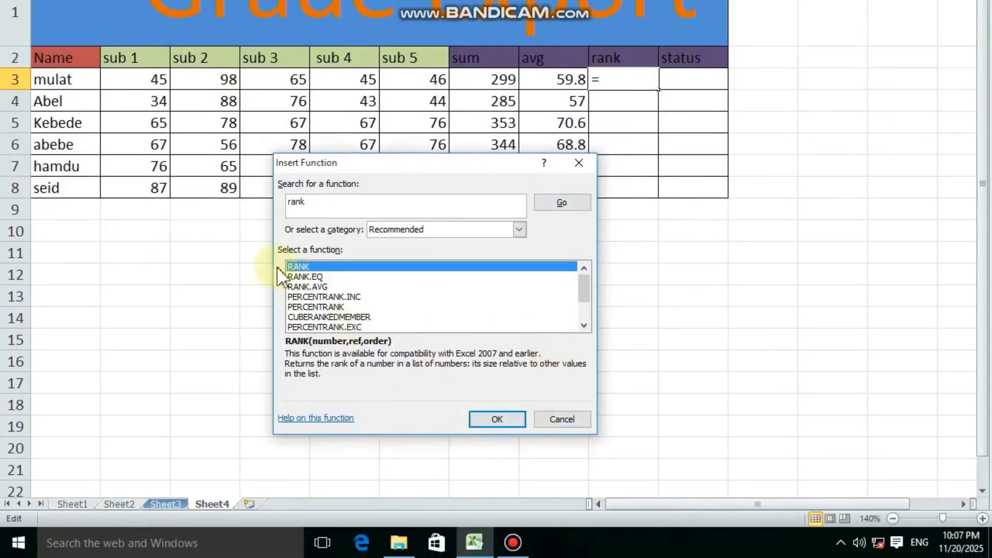
{"action": "left_click", "coordinate": [496, 413]}
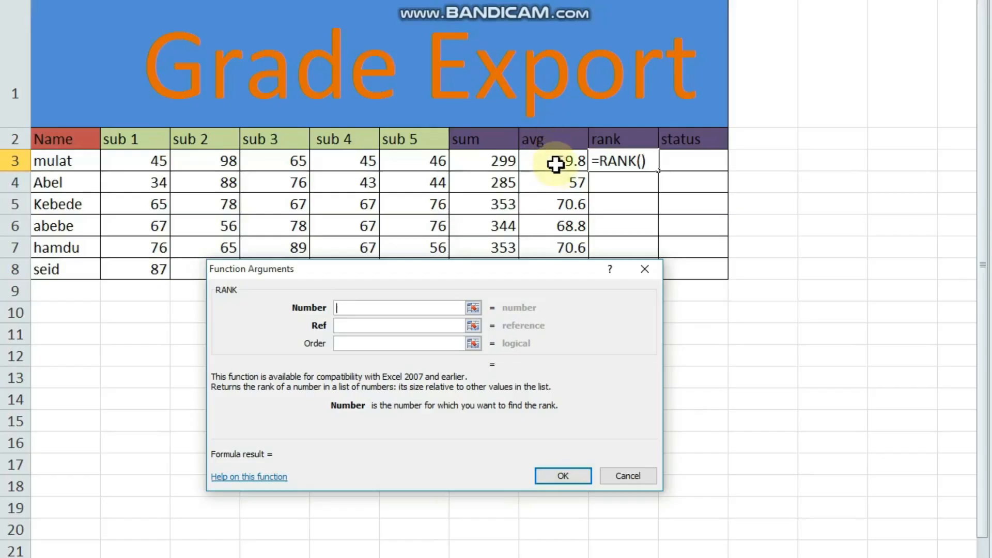
Rank average H3 against the range H3:H9 with order left empty, and copy the formula from I3 down to I8
{"action": "left_click", "coordinate": [555, 164]}
{"action": "left_click", "coordinate": [376, 326]}
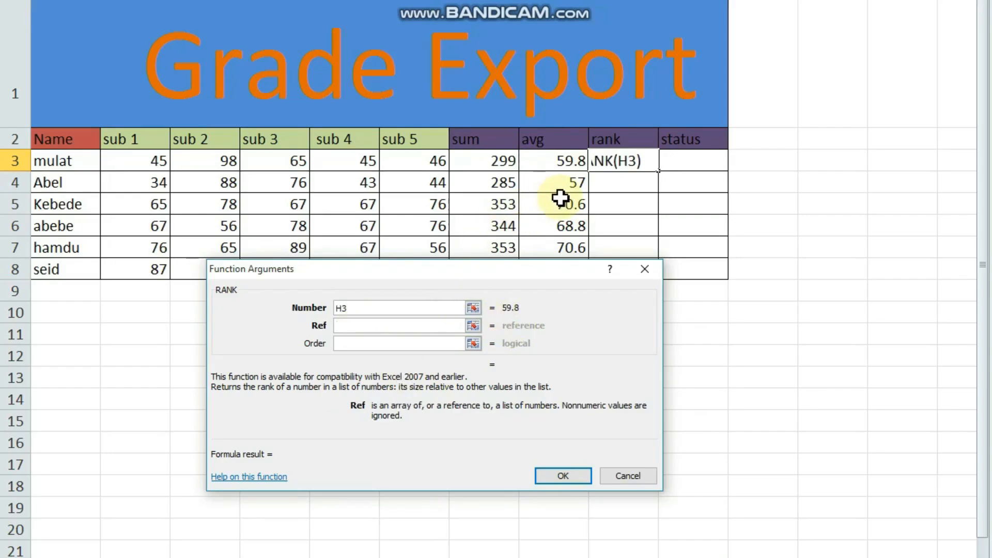
{"action": "left_click_drag", "start_coordinate": [568, 165], "coordinate": [567, 298]}
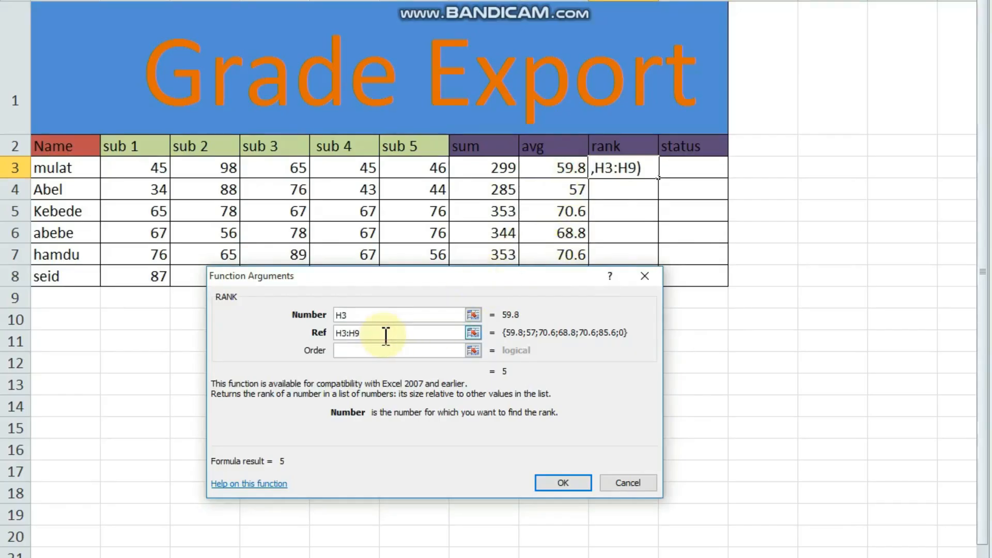
{"action": "key", "text": "Return"}
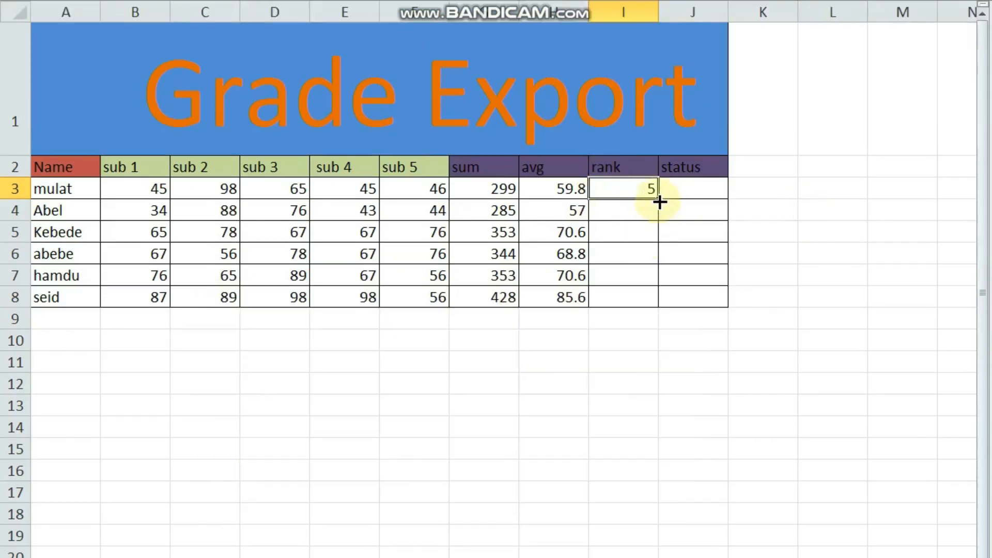
{"action": "left_click_drag", "start_coordinate": [657, 198], "coordinate": [654, 298]}
Begin an IF formula in the first status cell J3 with the logical test H3:H8>=50
{"action": "left_click", "coordinate": [680, 187]}
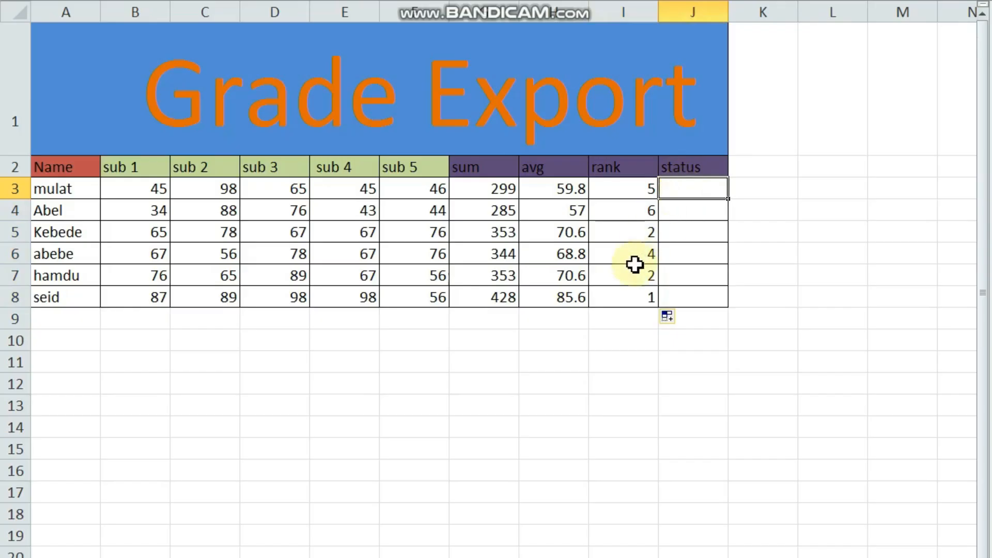
{"action": "left_click", "coordinate": [678, 189]}
{"action": "double_click", "coordinate": [677, 189]}
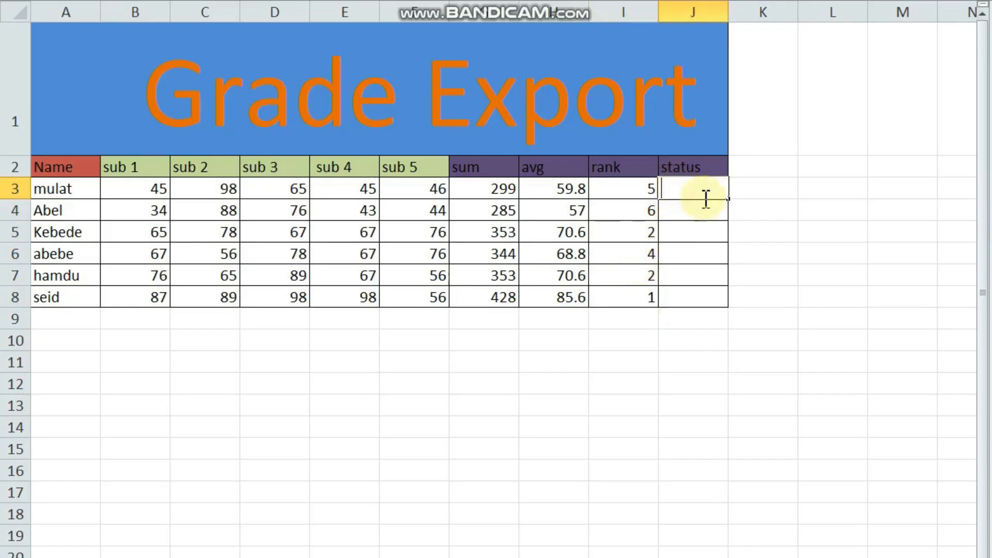
{"action": "type", "text": "=if"}
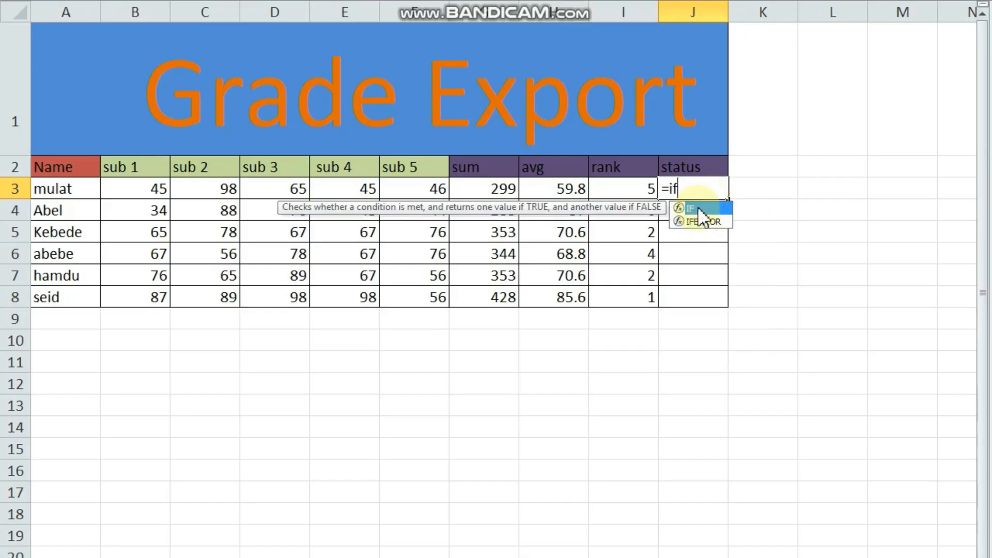
{"action": "double_click", "coordinate": [697, 207]}
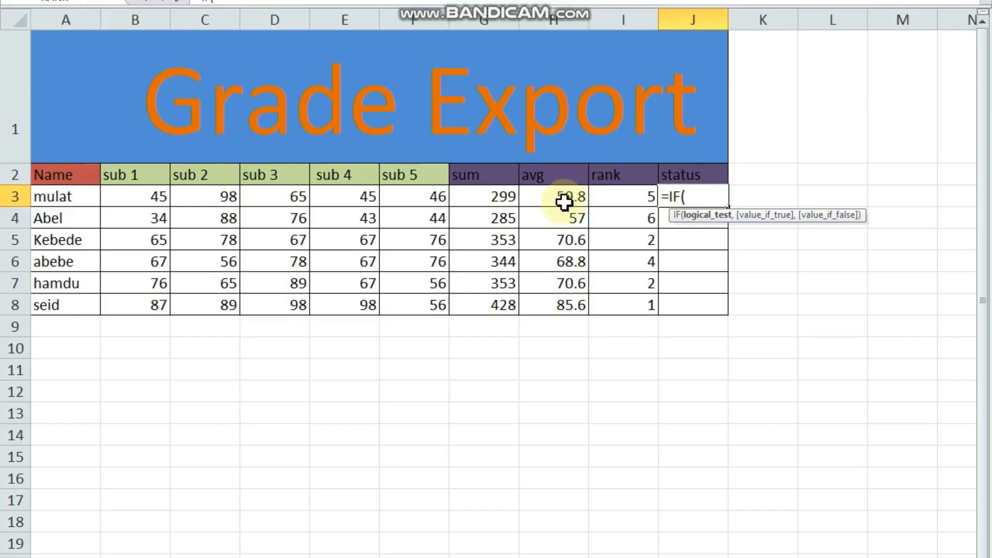
{"action": "left_click_drag", "start_coordinate": [571, 196], "coordinate": [571, 305]}
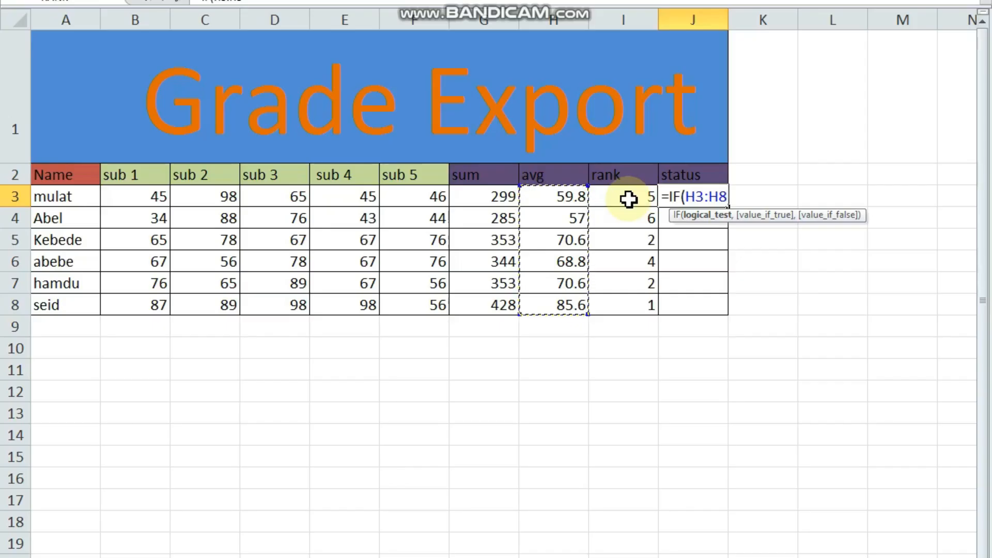
{"action": "type", "text": ">=50,"}
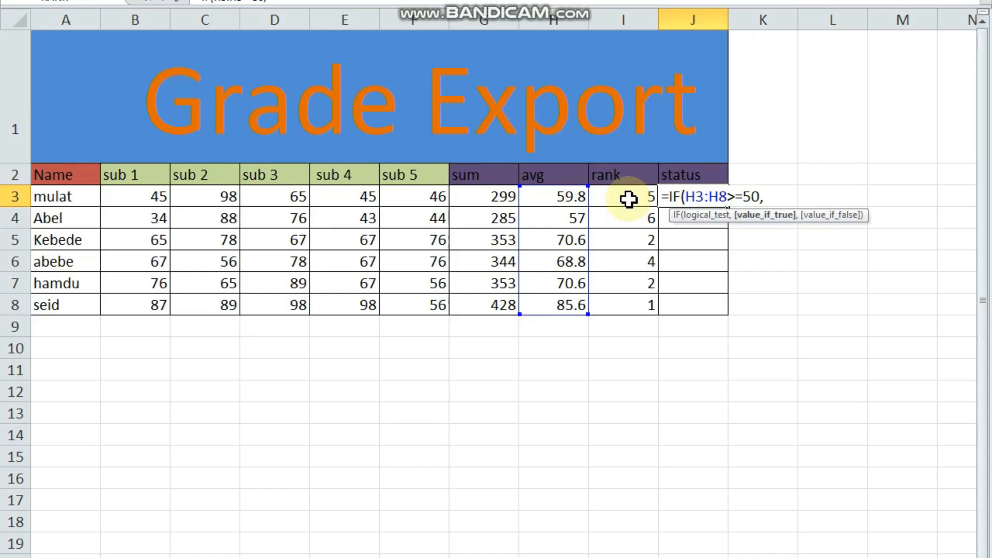
Complete the IF formula in J3 so it returns "PASS" when true and "FAIL" when false
{"action": "type", "text": "\"PASS\","}
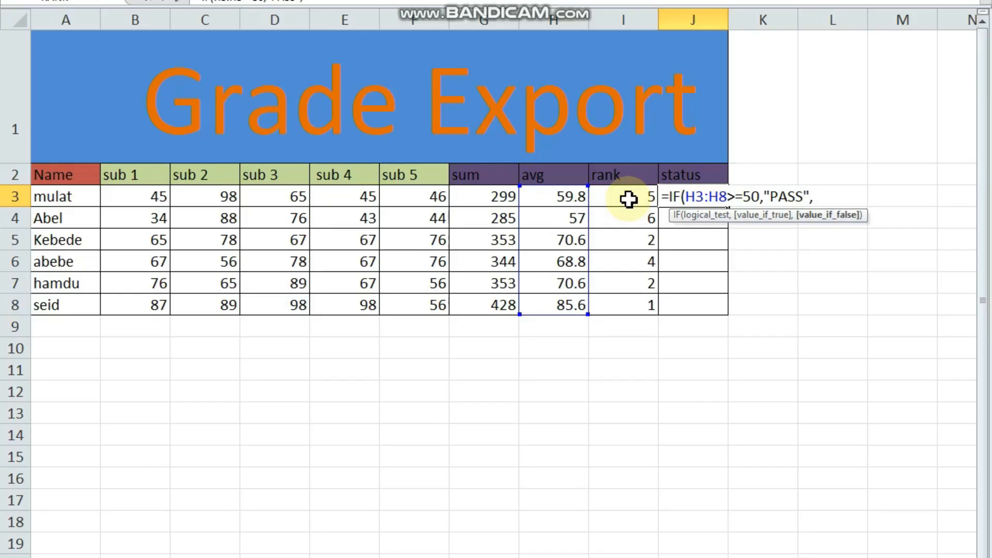
{"action": "type", "text": "FAIL"}
{"action": "type", "text": "\""}
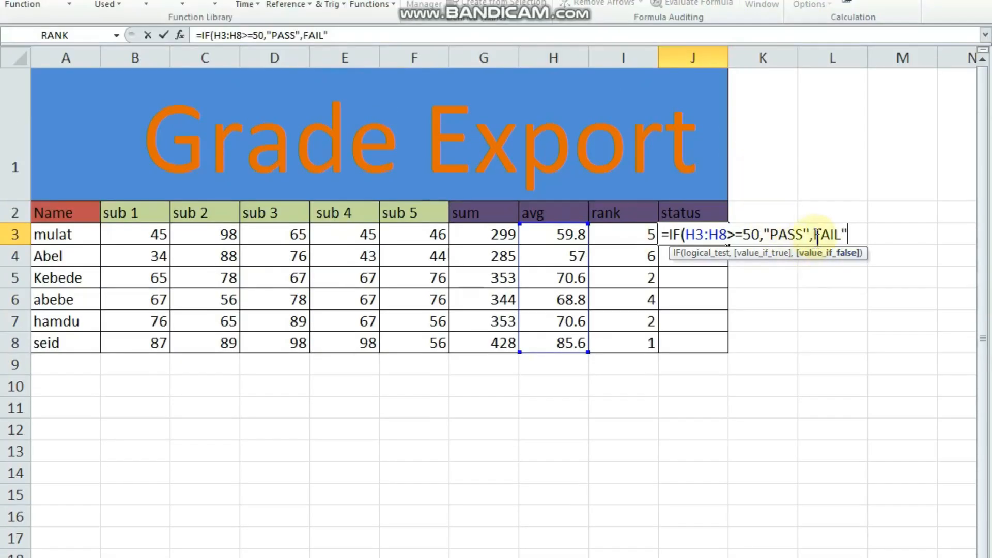
{"action": "left_click", "coordinate": [815, 235]}
{"action": "type", "text": "\""}
{"action": "left_click", "coordinate": [855, 233]}
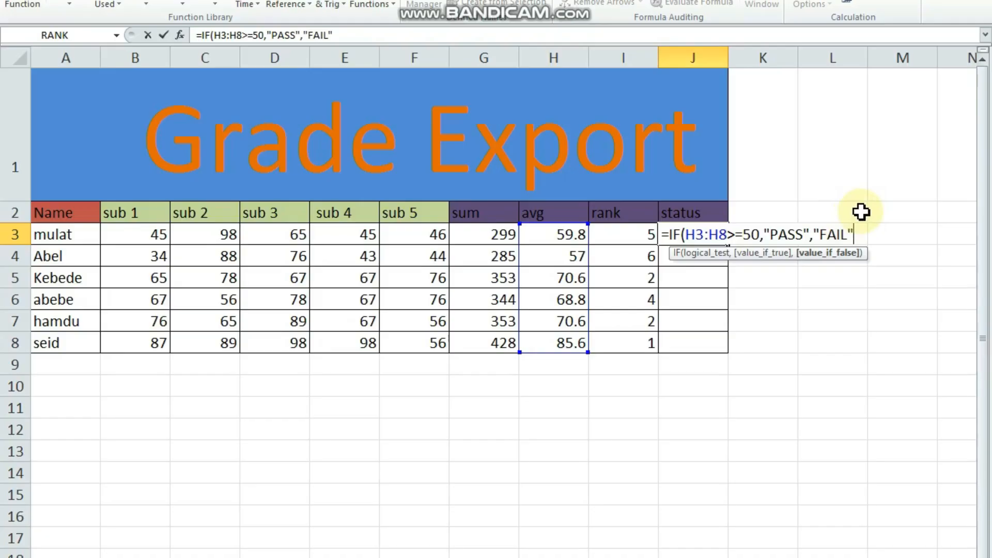
{"action": "type", "text": ")"}
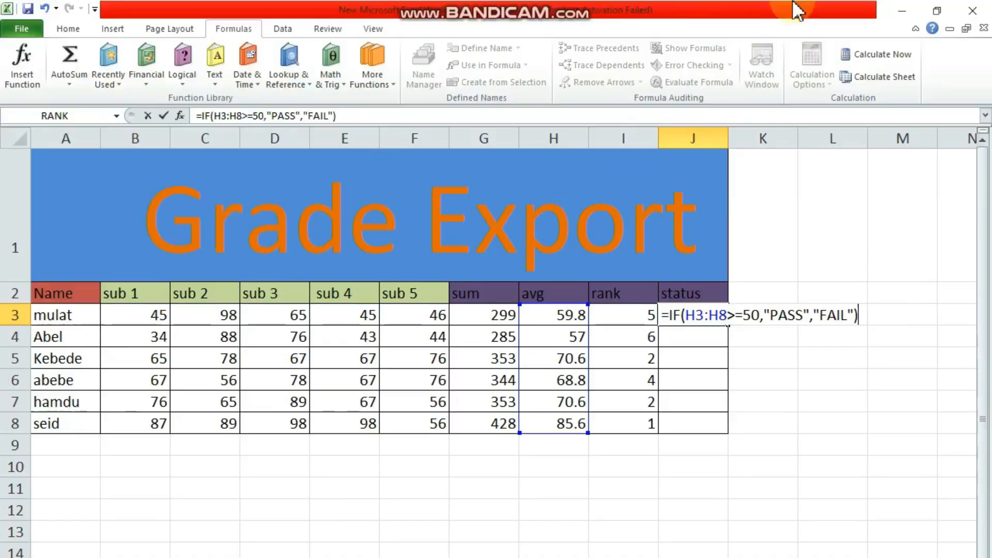
{"action": "key", "text": "Return"}
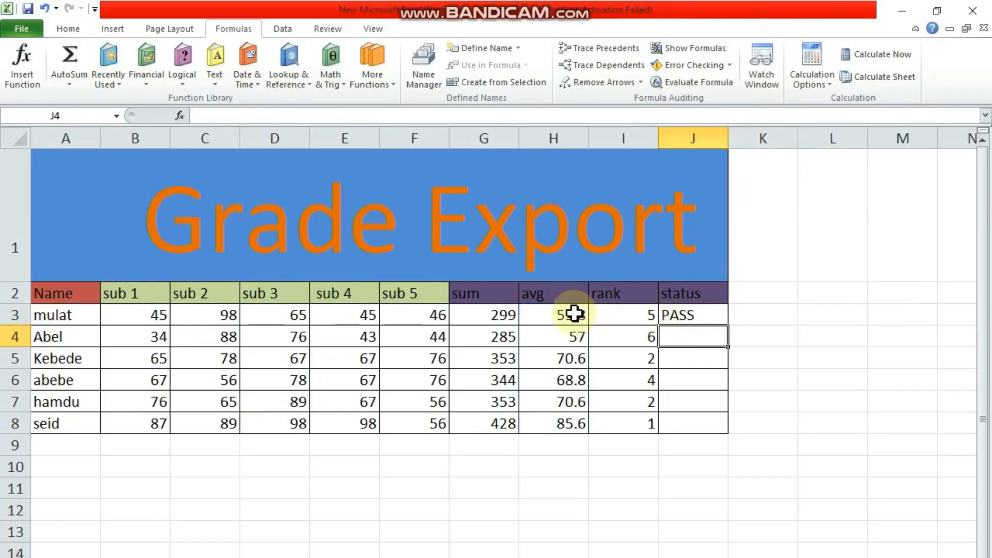
Copy the status formula from J3 down to J8 and check the filled status cells
{"action": "left_click", "coordinate": [690, 316]}
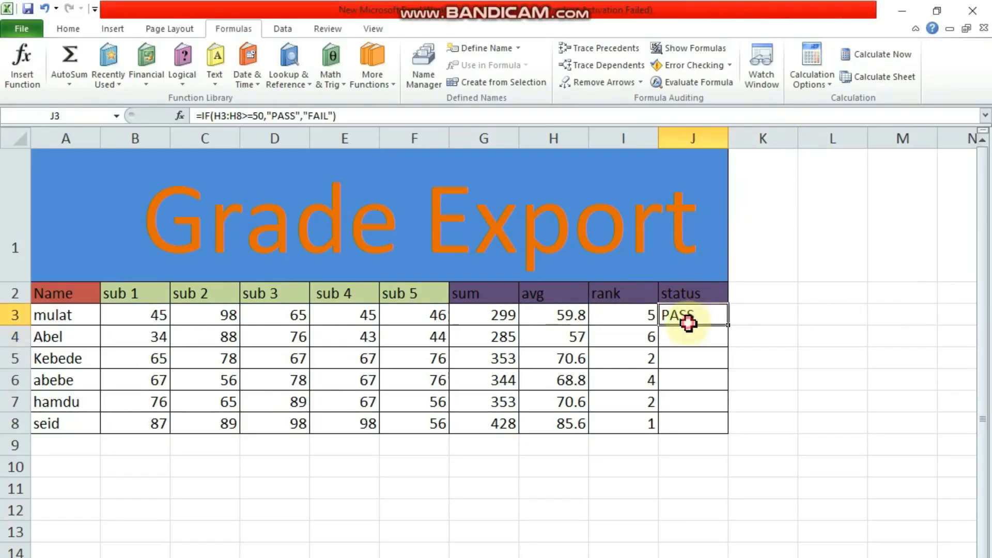
{"action": "double_click", "coordinate": [726, 324]}
{"action": "left_click", "coordinate": [687, 344]}
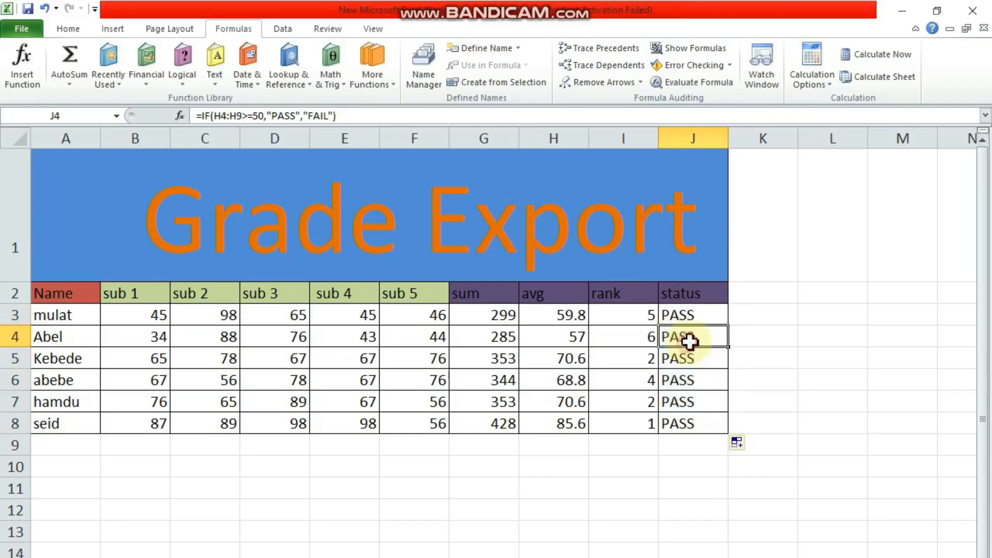
{"action": "left_click", "coordinate": [695, 380]}
{"action": "left_click", "coordinate": [693, 356]}
{"action": "left_click", "coordinate": [693, 336]}
{"action": "left_click", "coordinate": [690, 320]}
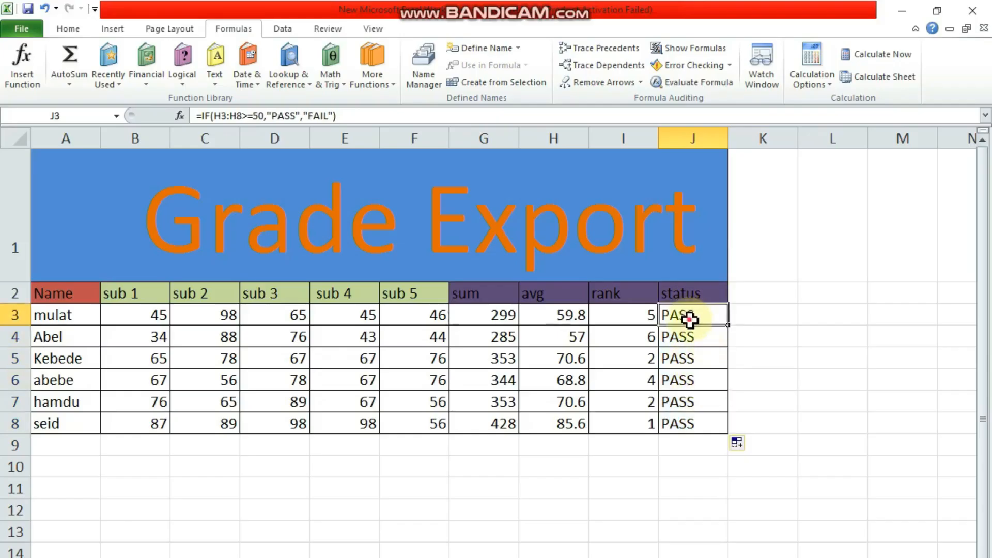
Change the second student's sub 4 mark in E4 to 3 and check the status in J4
{"action": "double_click", "coordinate": [367, 336]}
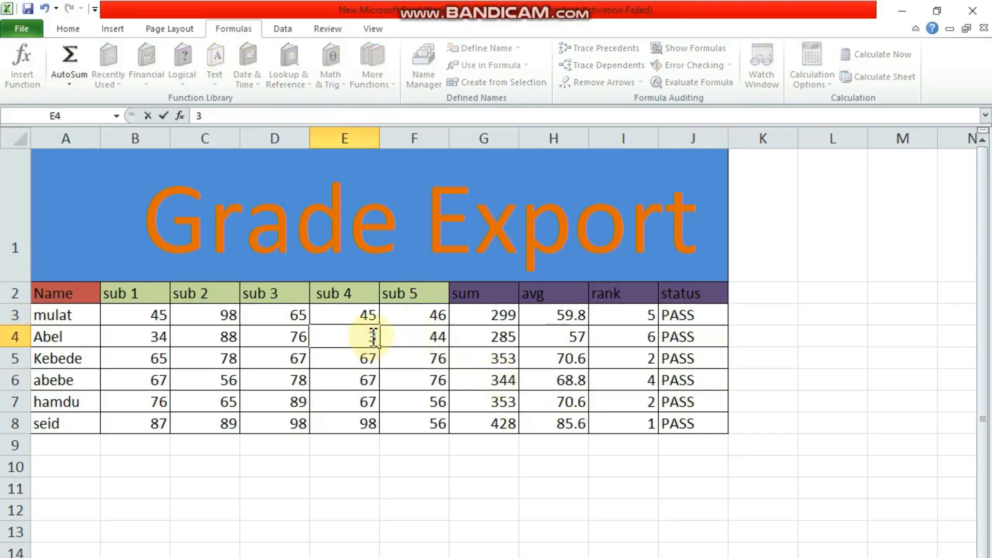
{"action": "left_click", "coordinate": [298, 341]}
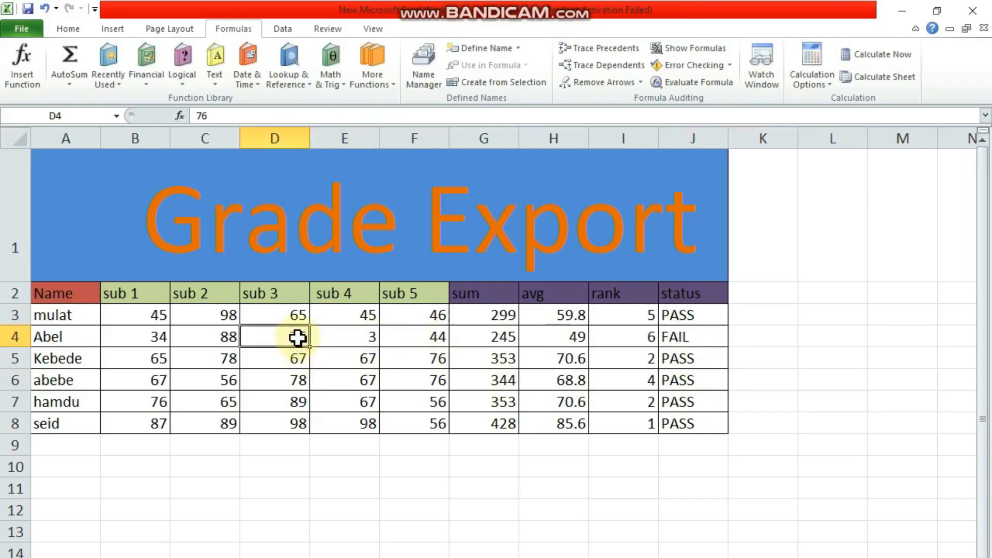
{"action": "left_click", "coordinate": [717, 339]}
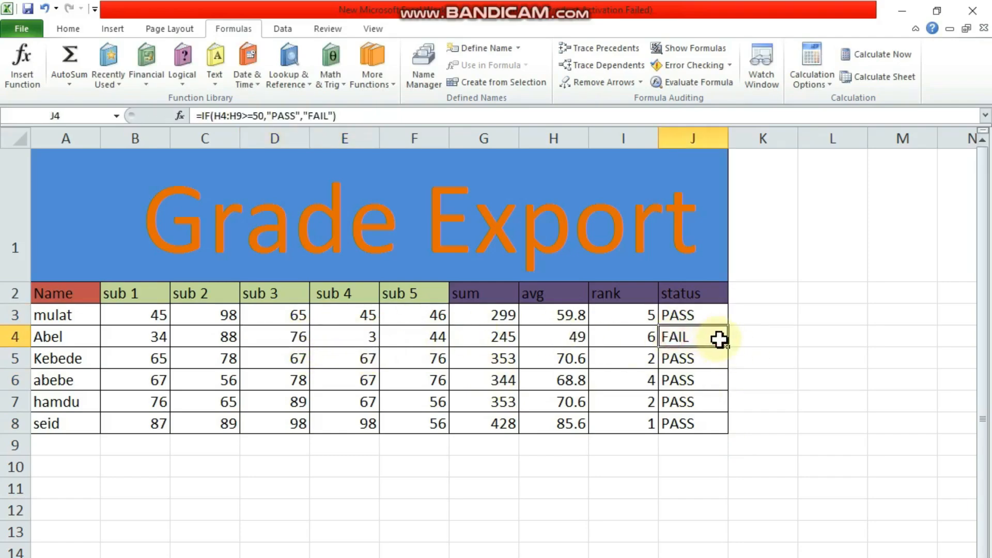